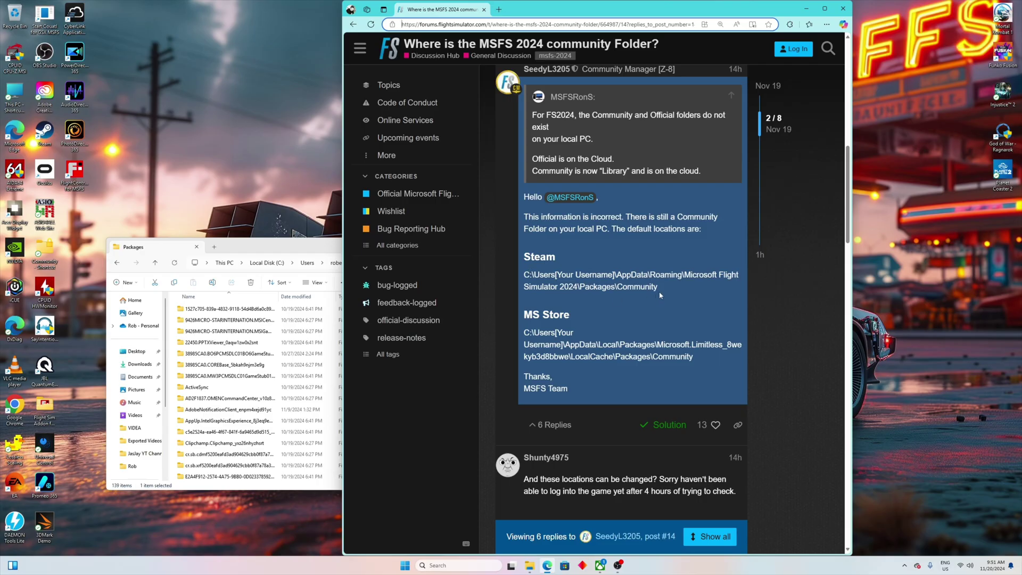
Read the default Steam and MS Store Community folder paths in the community manager's forum reply.
{"action": "left_click", "coordinate": [825, 8]}
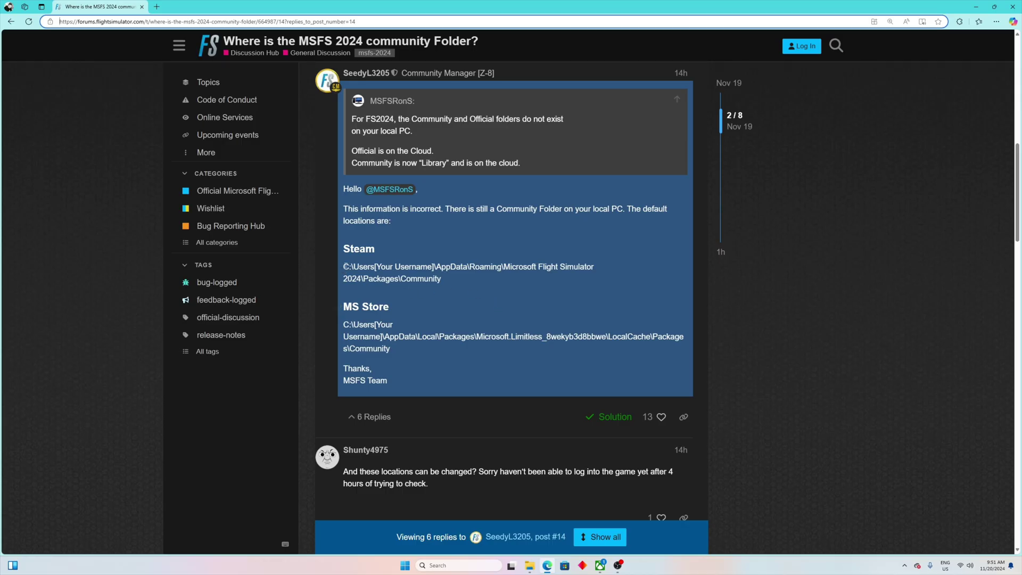
{"action": "left_click_drag", "start_coordinate": [344, 267], "coordinate": [490, 303]}
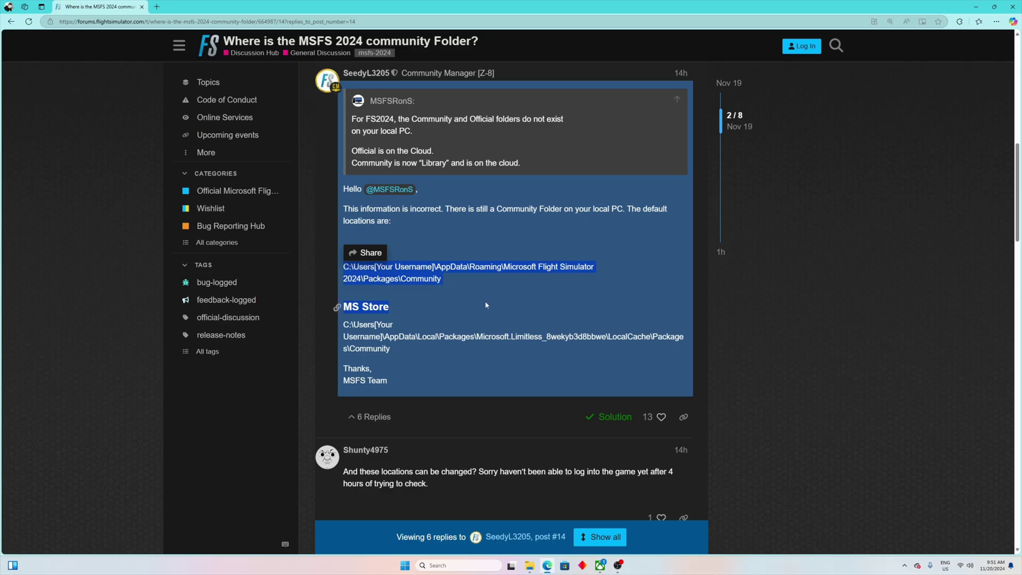
{"action": "left_click", "coordinate": [441, 308]}
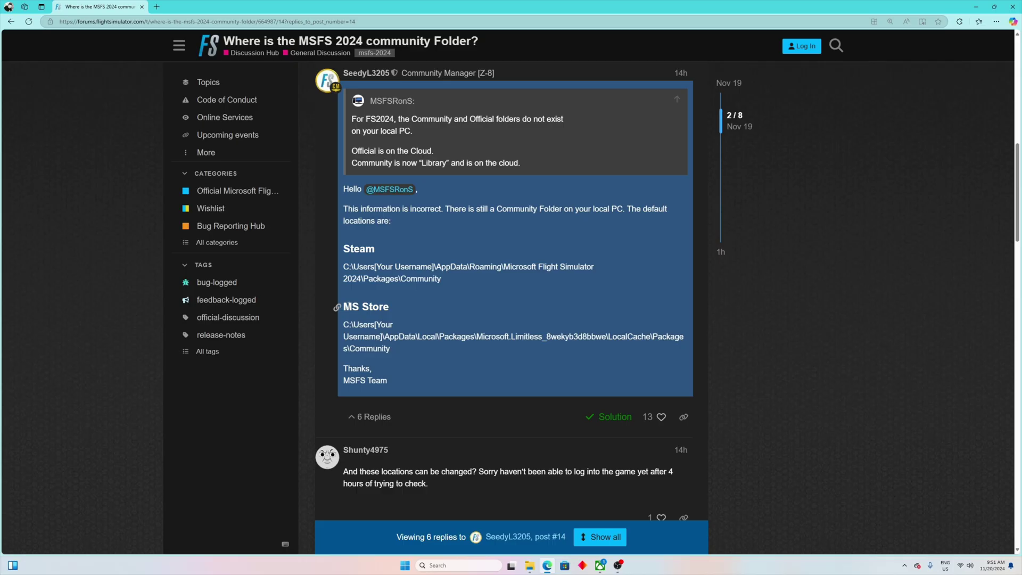
{"action": "left_click_drag", "start_coordinate": [343, 322], "coordinate": [493, 355]}
{"action": "left_click", "coordinate": [498, 372]}
Switch to File Explorer and select the Microsoft.Limitless_8wekyb3d8bbwe folder inside the AppData\Local\Packages folder.
{"action": "left_click", "coordinate": [529, 565]}
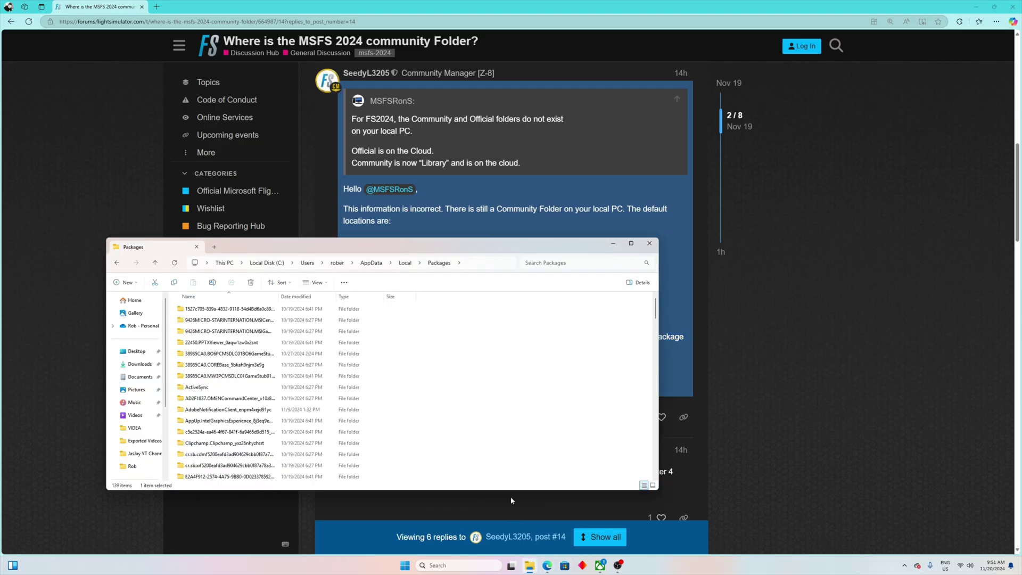
{"action": "left_click", "coordinate": [631, 244]}
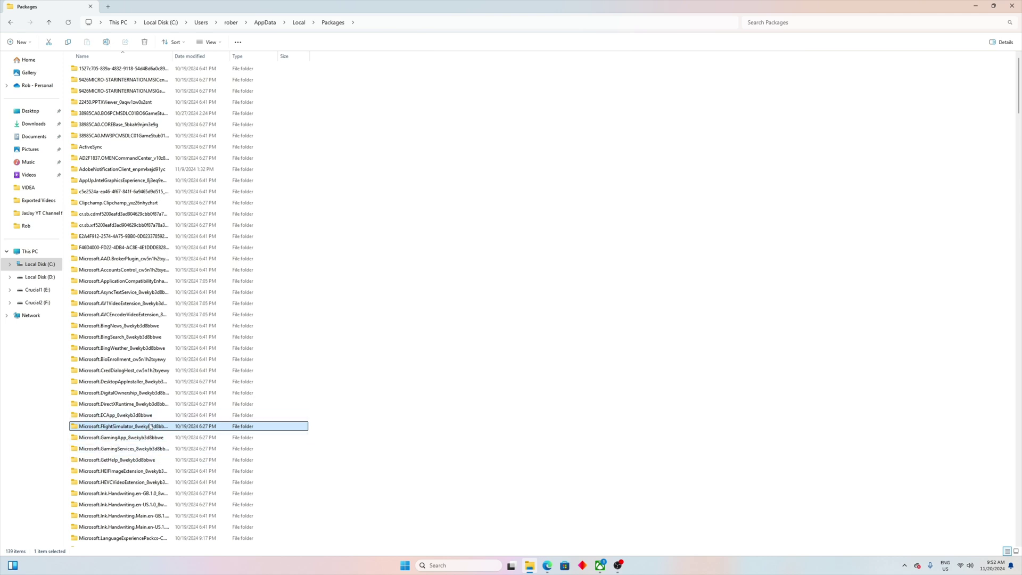
{"action": "mouse_move", "coordinate": [142, 428]}
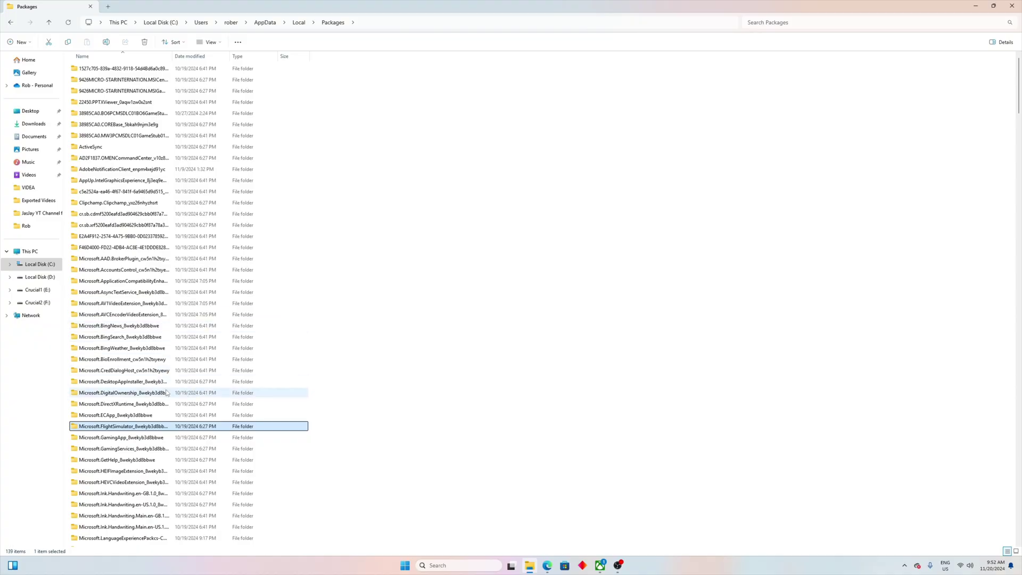
{"action": "scroll", "coordinate": [155, 456], "scroll_direction": "down", "scroll_amount": 3}
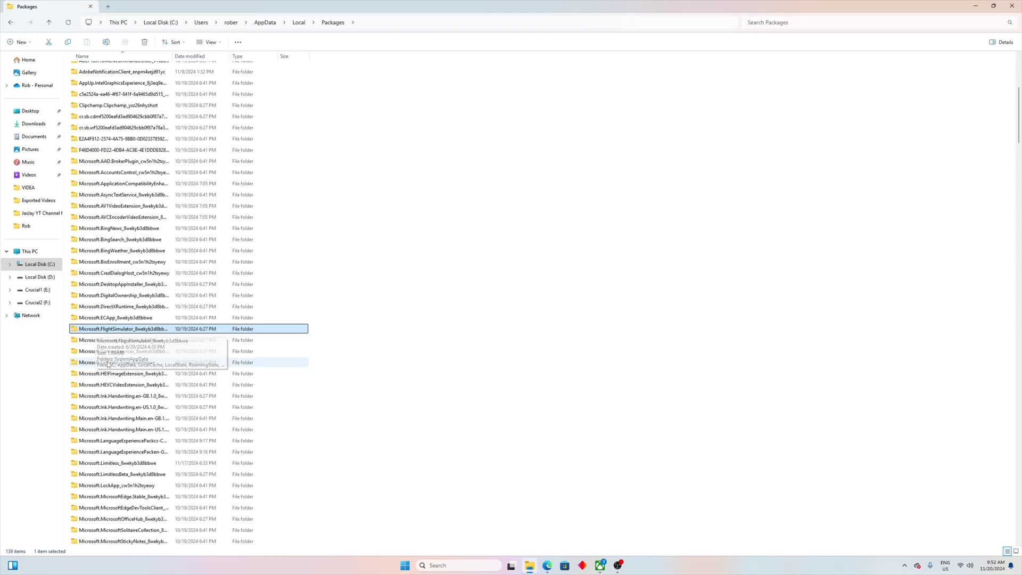
{"action": "scroll", "coordinate": [112, 393], "scroll_direction": "down", "scroll_amount": 2}
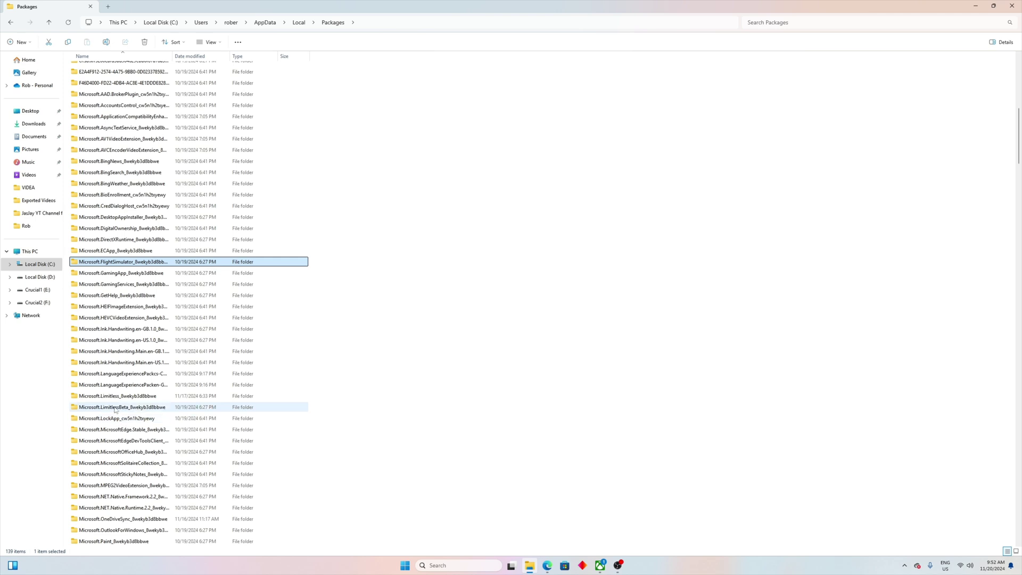
{"action": "left_click", "coordinate": [100, 397]}
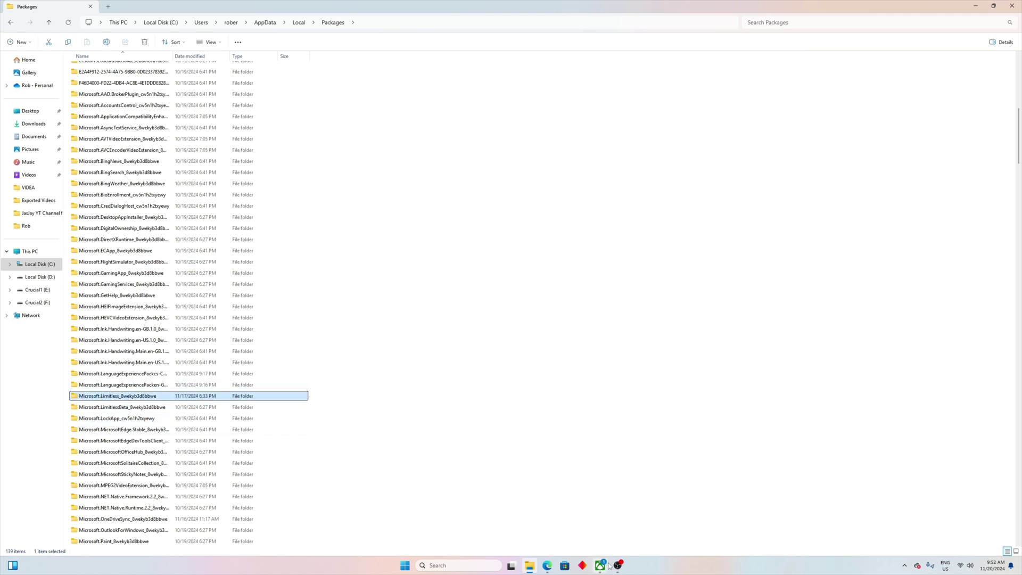
Check the Microsoft.Limitless_8wekyb3d8bbwe folder name against the MS Store path in the browser's forum post and return to File Explorer.
{"action": "left_click", "coordinate": [547, 566]}
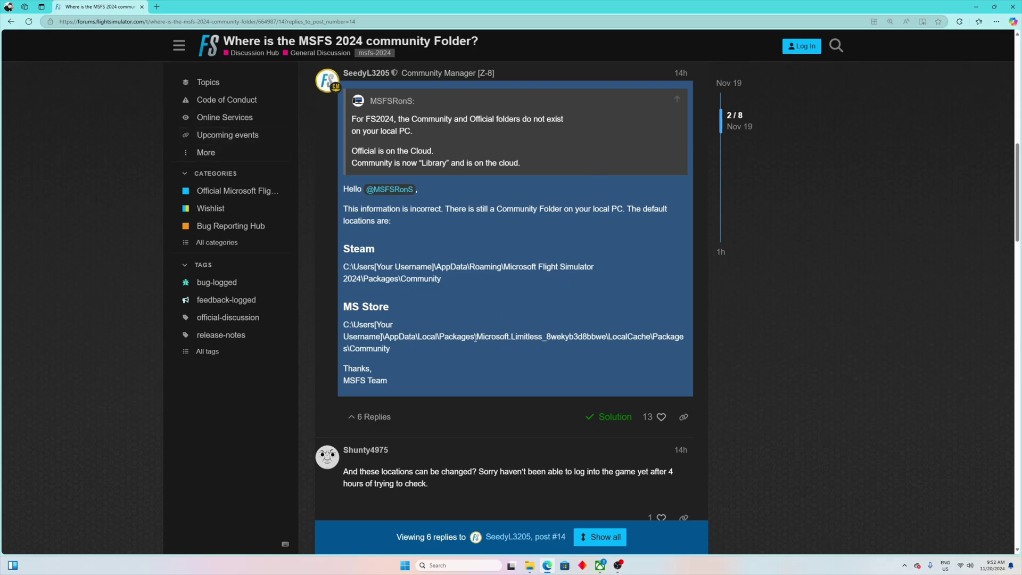
{"action": "left_click_drag", "start_coordinate": [478, 336], "coordinate": [607, 339]}
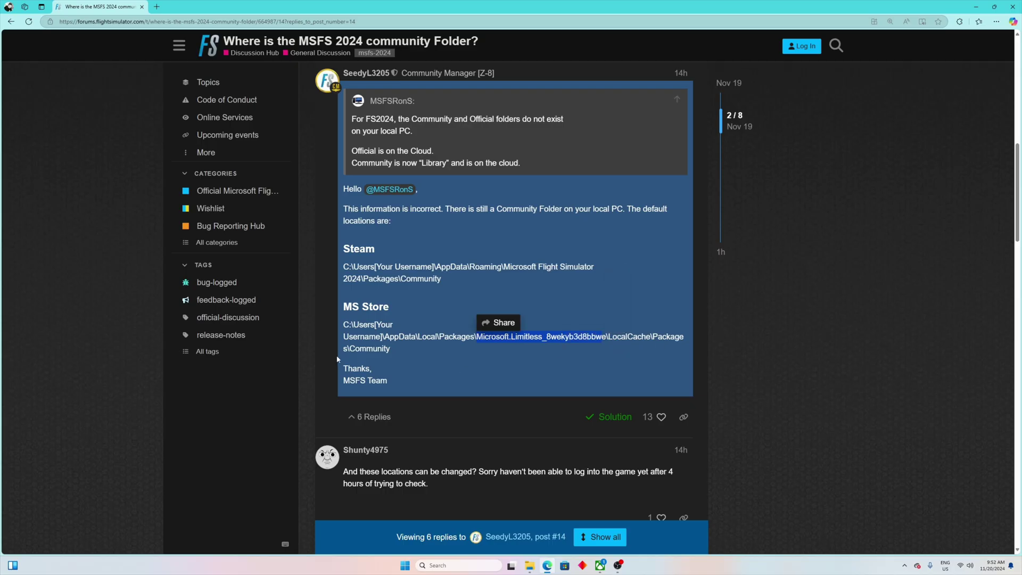
{"action": "left_click", "coordinate": [530, 566]}
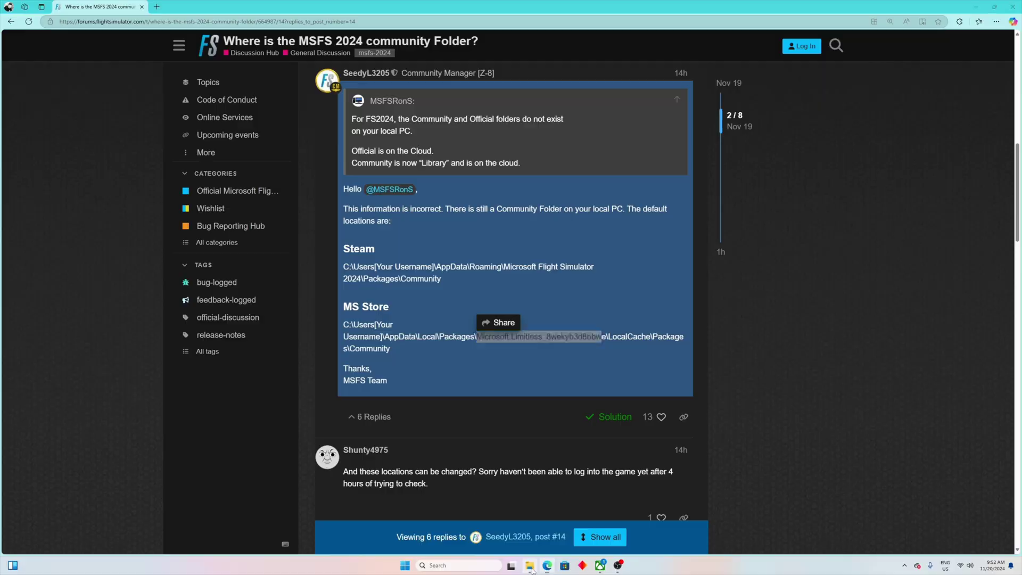
Open the Community folder under Microsoft.Limitless_8wekyb3d8bbwe\LocalCache\Packages.
{"action": "double_click", "coordinate": [103, 396]}
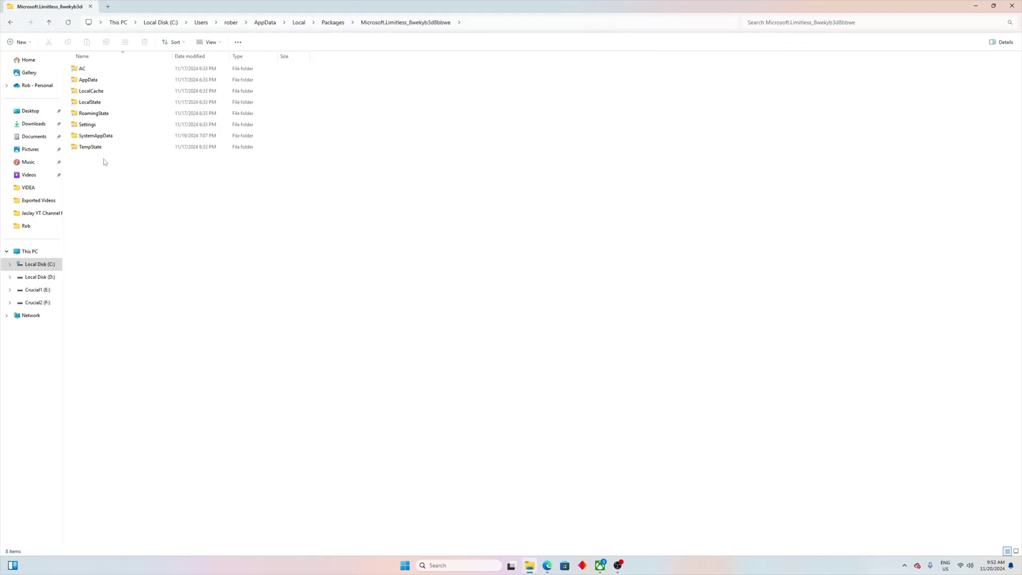
{"action": "double_click", "coordinate": [94, 90]}
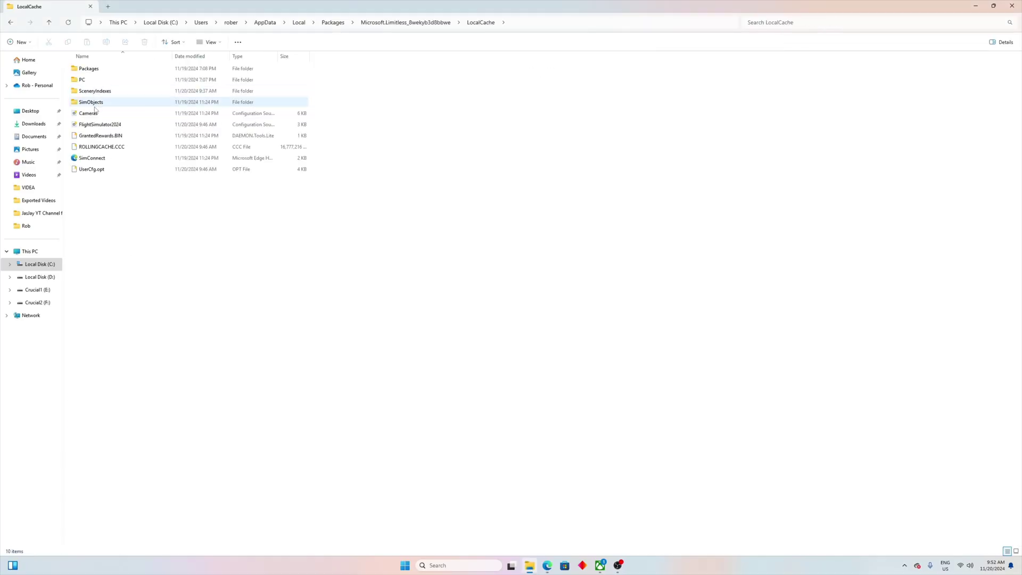
{"action": "double_click", "coordinate": [89, 69]}
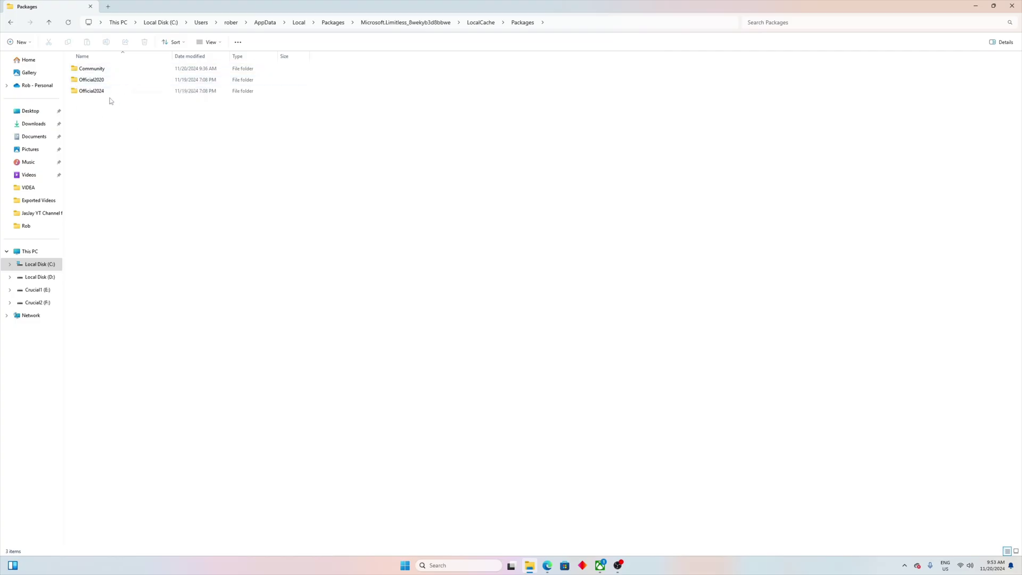
{"action": "double_click", "coordinate": [93, 73]}
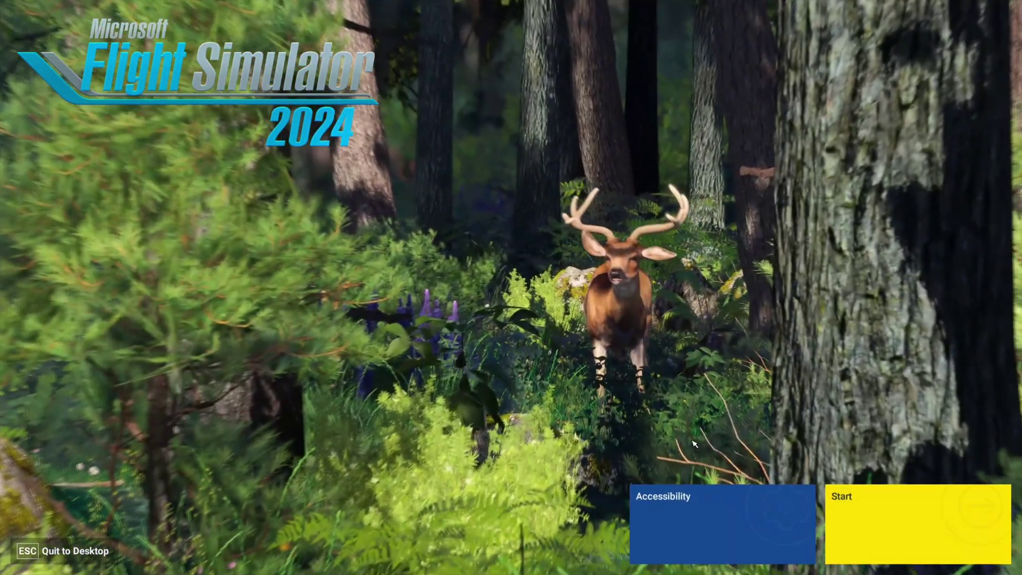
Switch to Microsoft Flight Simulator 2024, start it and show My library in the Marketplace.
{"action": "left_click", "coordinate": [897, 522]}
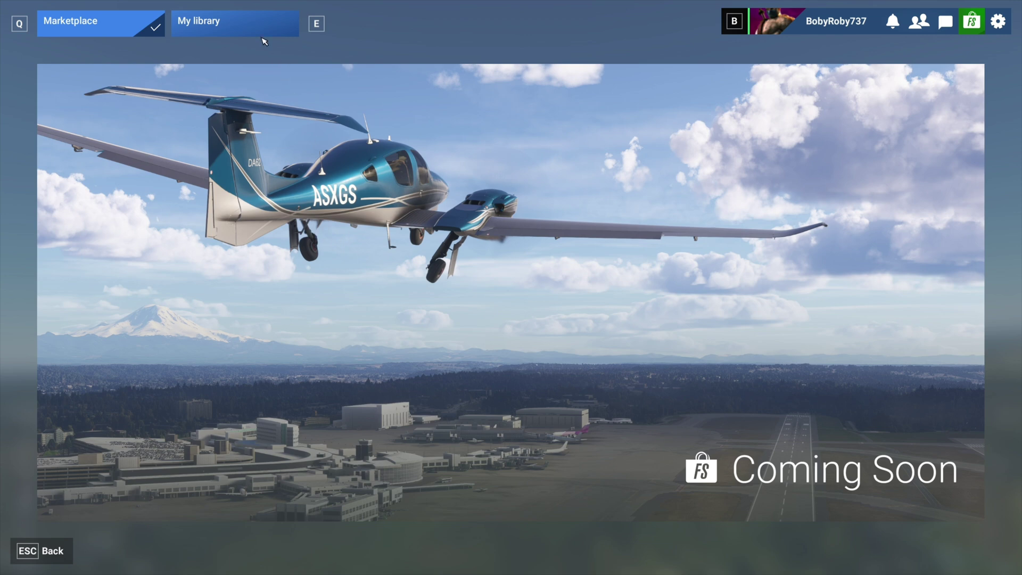
{"action": "left_click", "coordinate": [224, 28]}
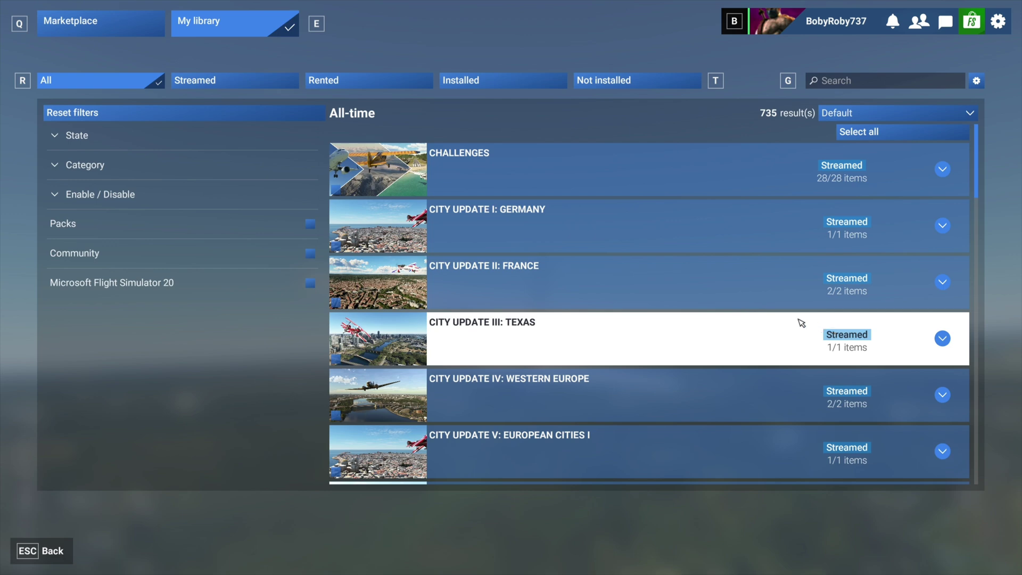
Inspect the items in City Update II: France and the options for LFPB Le Bourget Airport, then deselect and collapse the pack.
{"action": "left_click", "coordinate": [942, 290]}
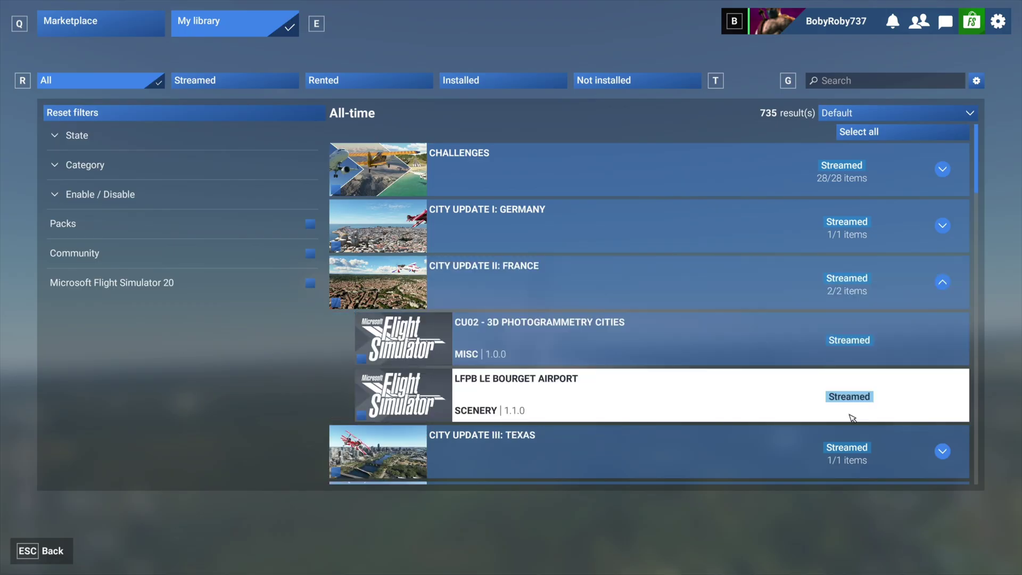
{"action": "left_click", "coordinate": [773, 394]}
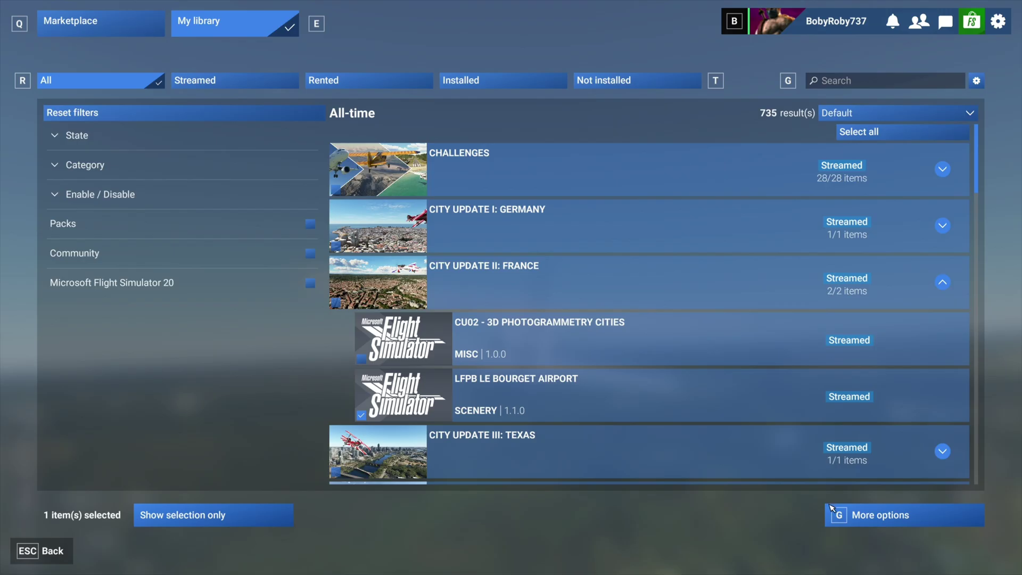
{"action": "left_click", "coordinate": [854, 520]}
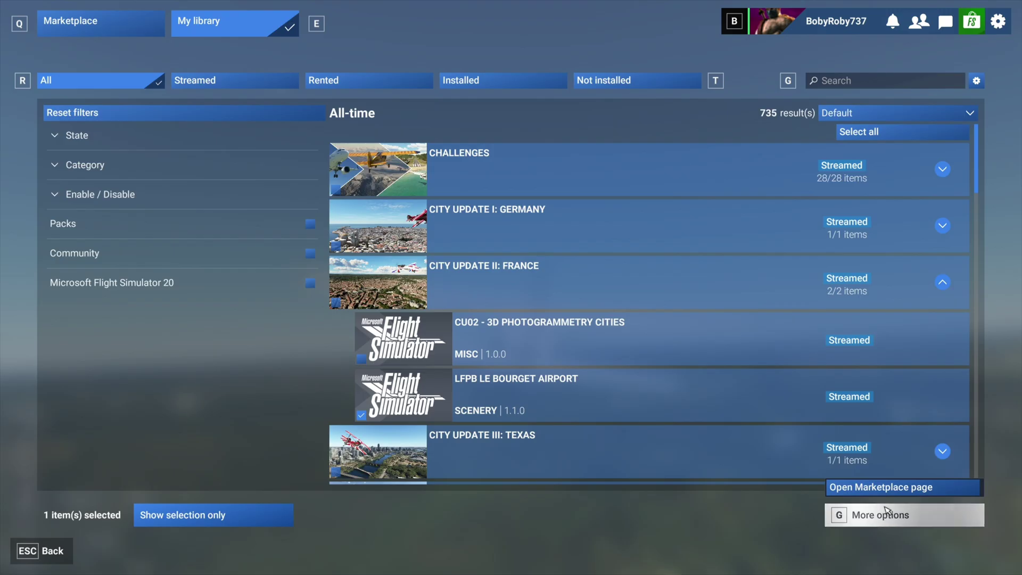
{"action": "left_click", "coordinate": [876, 286]}
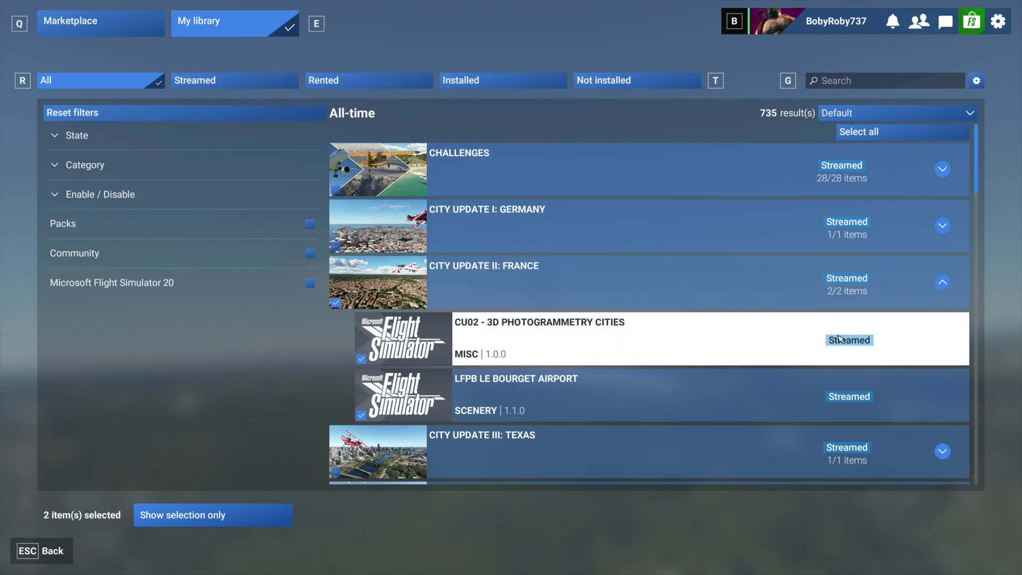
{"action": "left_click", "coordinate": [918, 285]}
{"action": "left_click", "coordinate": [941, 283]}
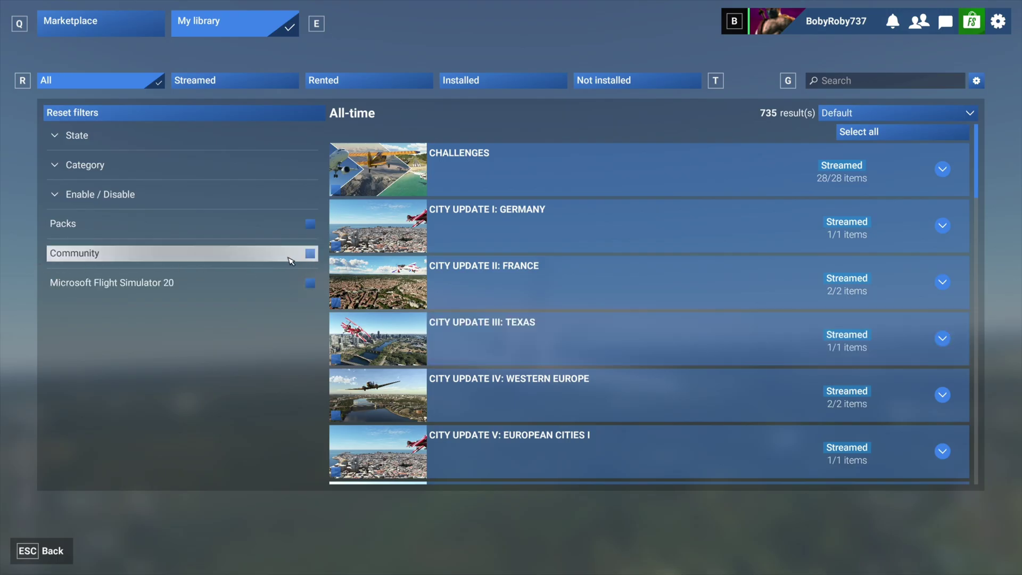
Check the library with the Community filter applied and clear the filter again.
{"action": "left_click", "coordinate": [314, 258]}
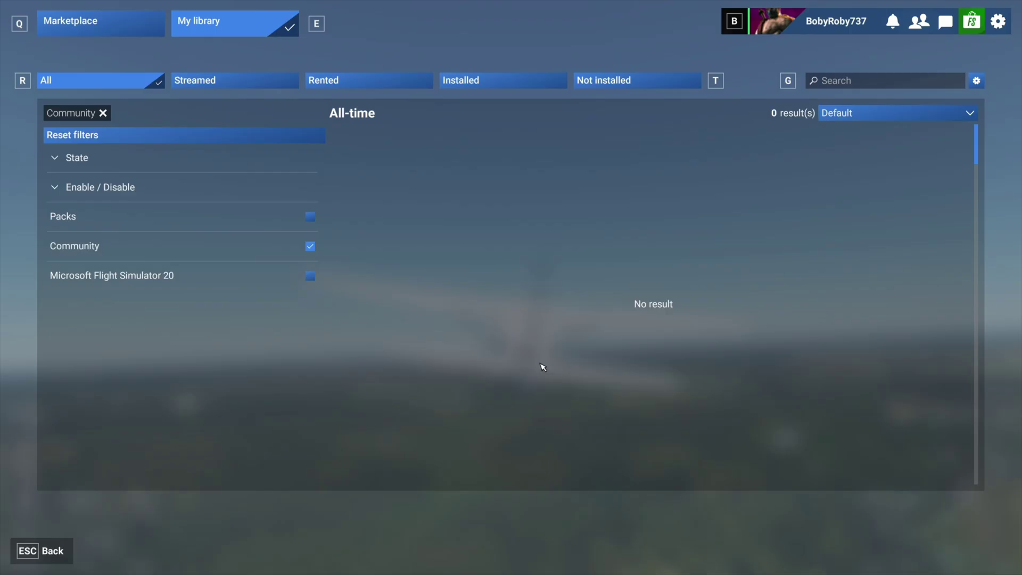
{"action": "left_click", "coordinate": [310, 246]}
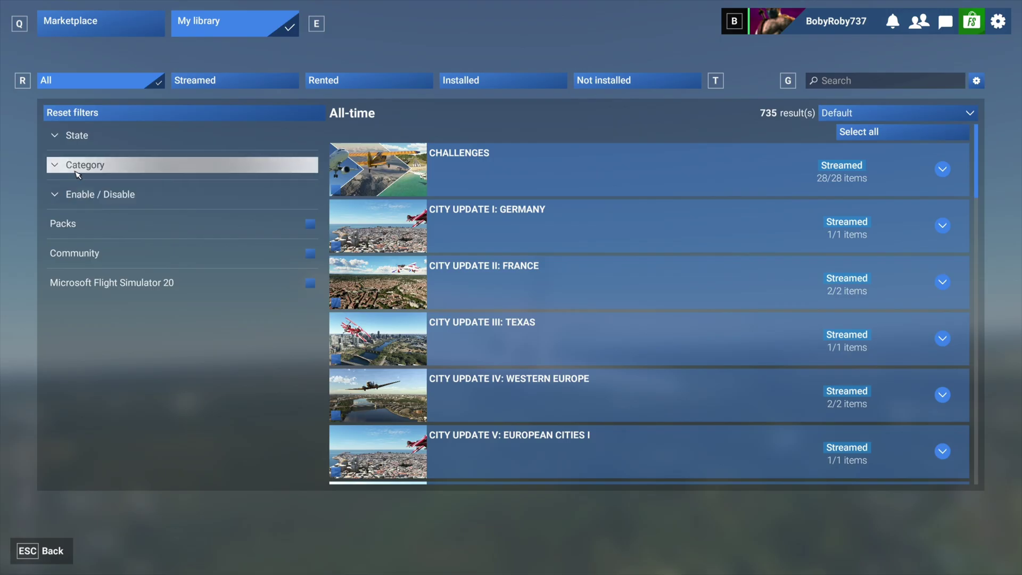
Find the SBRF Recife Brazil Land Games scenery at the end of the library list and select it.
{"action": "scroll", "coordinate": [676, 299], "scroll_direction": "down", "scroll_amount": 5}
{"action": "scroll", "coordinate": [665, 325], "scroll_direction": "down", "scroll_amount": 8}
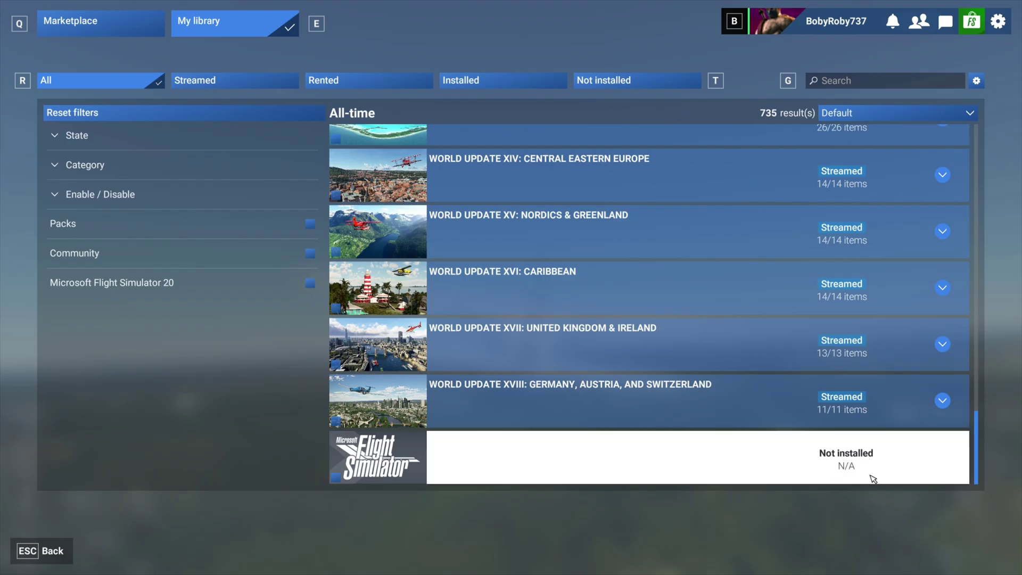
{"action": "left_click", "coordinate": [730, 472]}
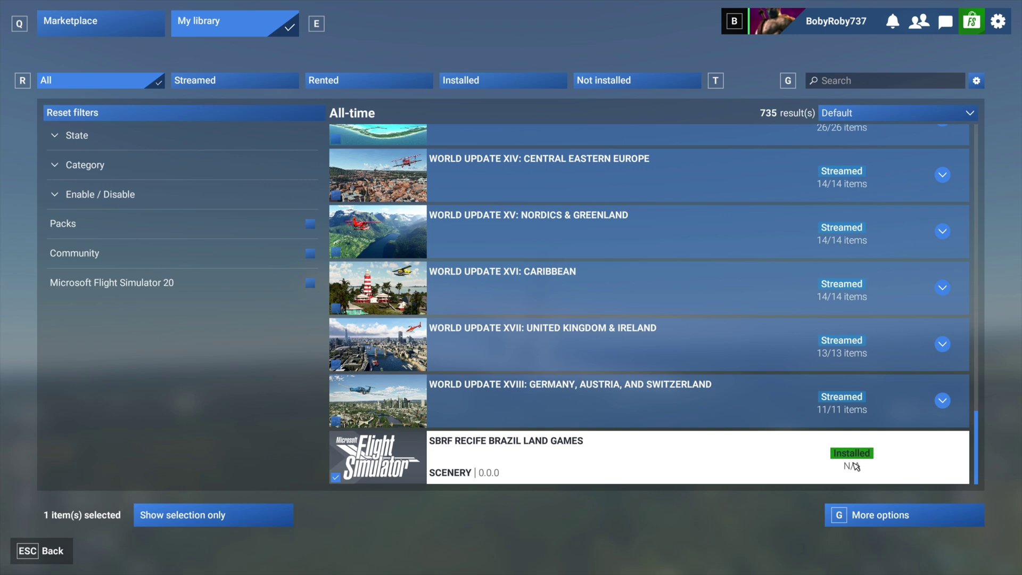
Leave the library for the main menu and open Free Flight.
{"action": "key", "text": "q"}
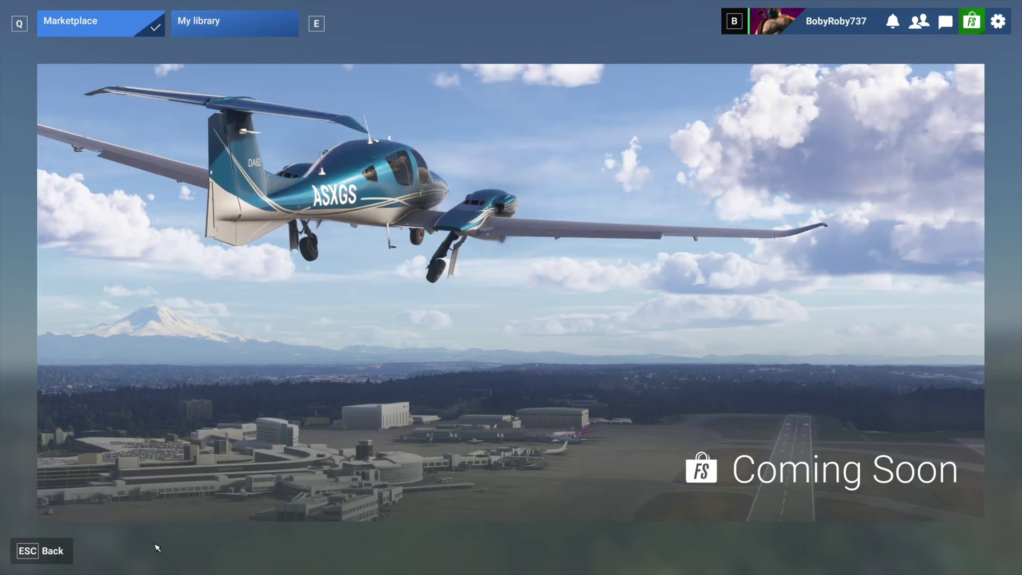
{"action": "left_click", "coordinate": [30, 564]}
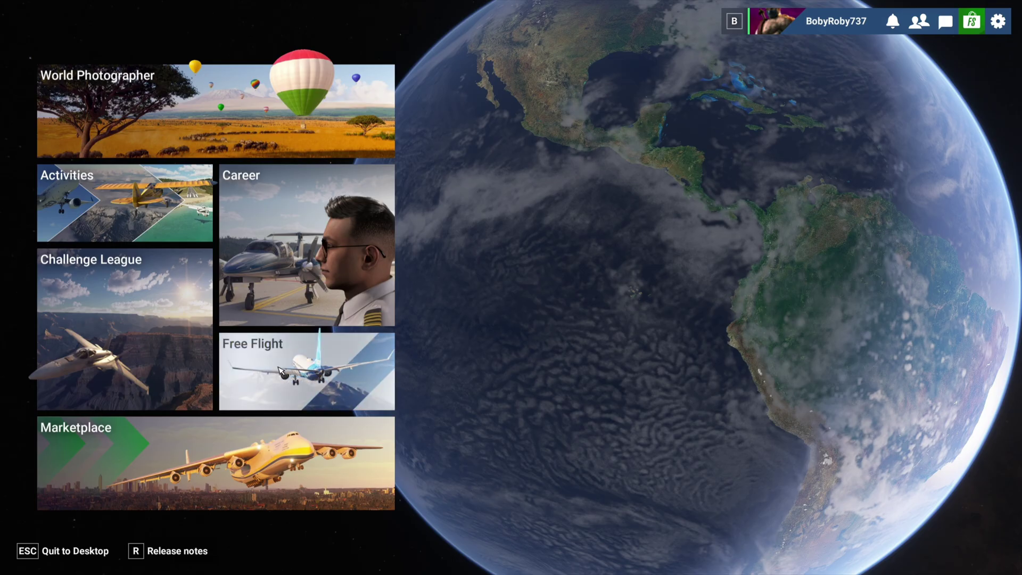
{"action": "left_click", "coordinate": [292, 376]}
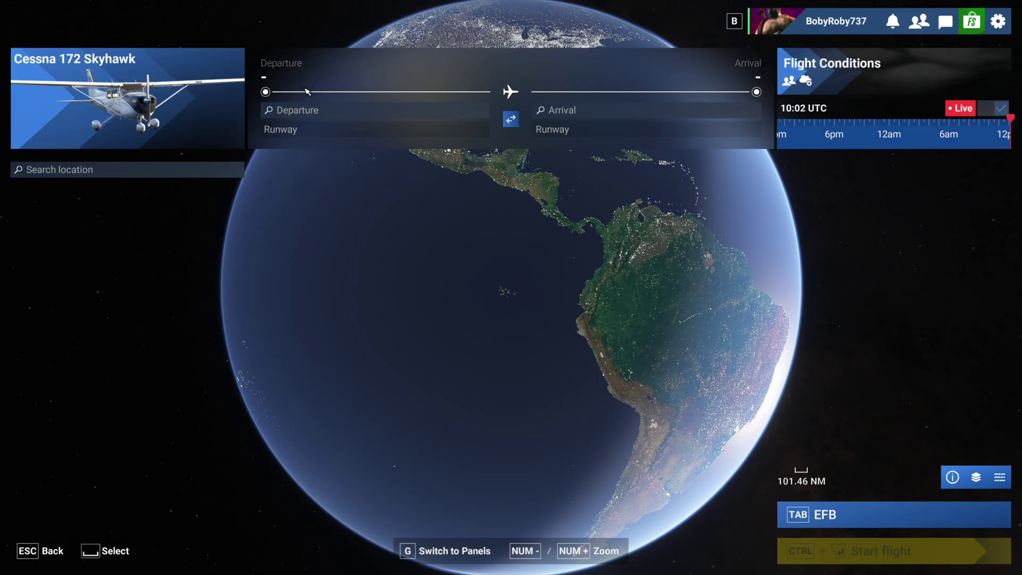
Set the departure to PARKING 18 -- RAMP GA MEDIUM at SBRF and start the flight.
{"action": "left_click", "coordinate": [304, 112]}
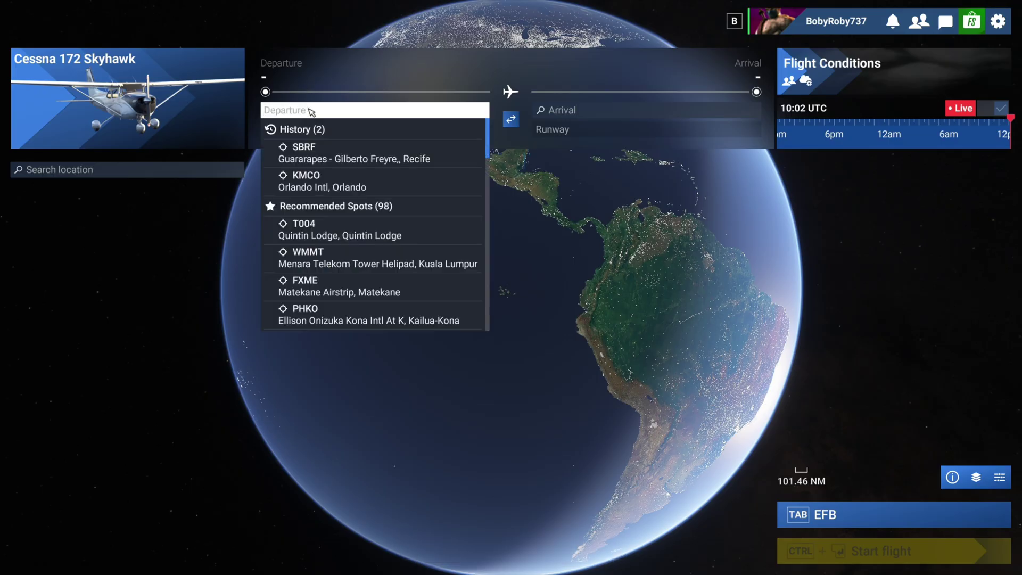
{"action": "type", "text": "sbrf"}
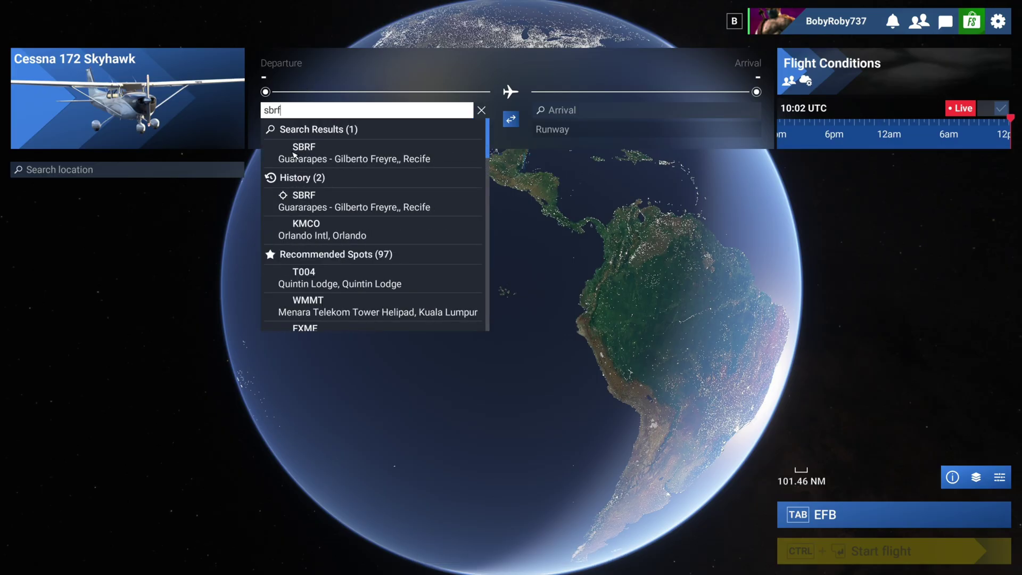
{"action": "left_click", "coordinate": [419, 162]}
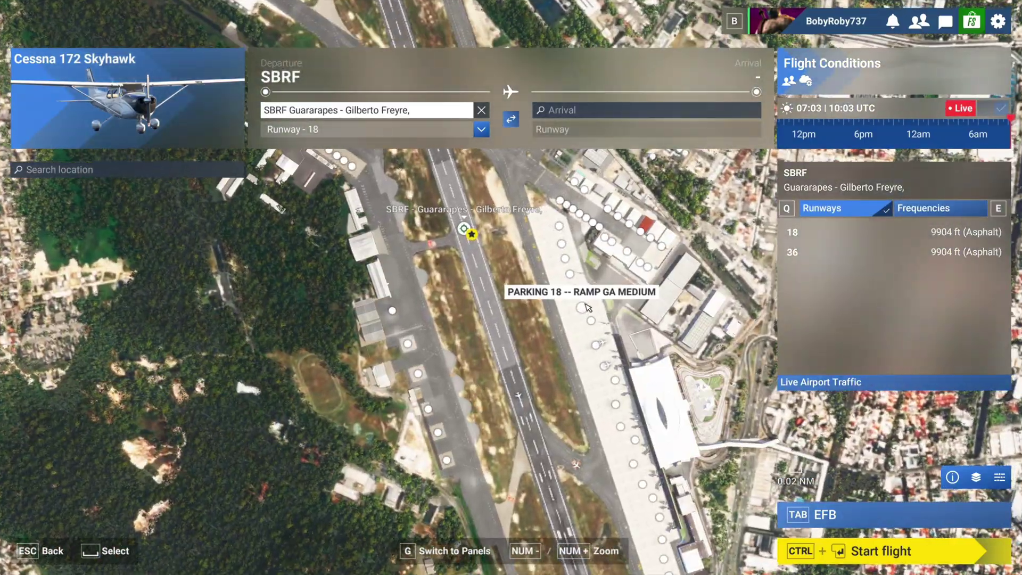
{"action": "left_click", "coordinate": [585, 310]}
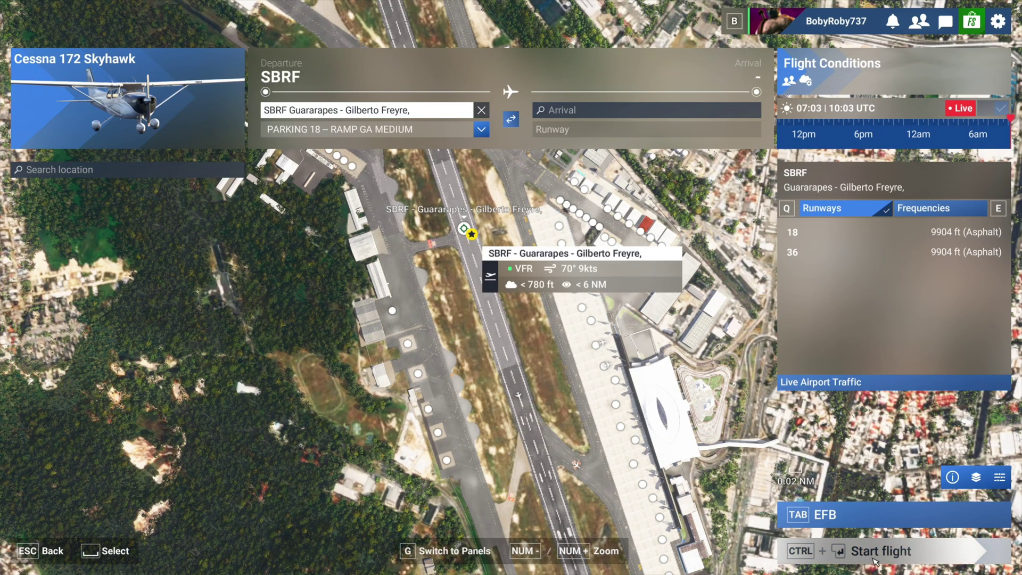
{"action": "key", "text": "ctrl+Return"}
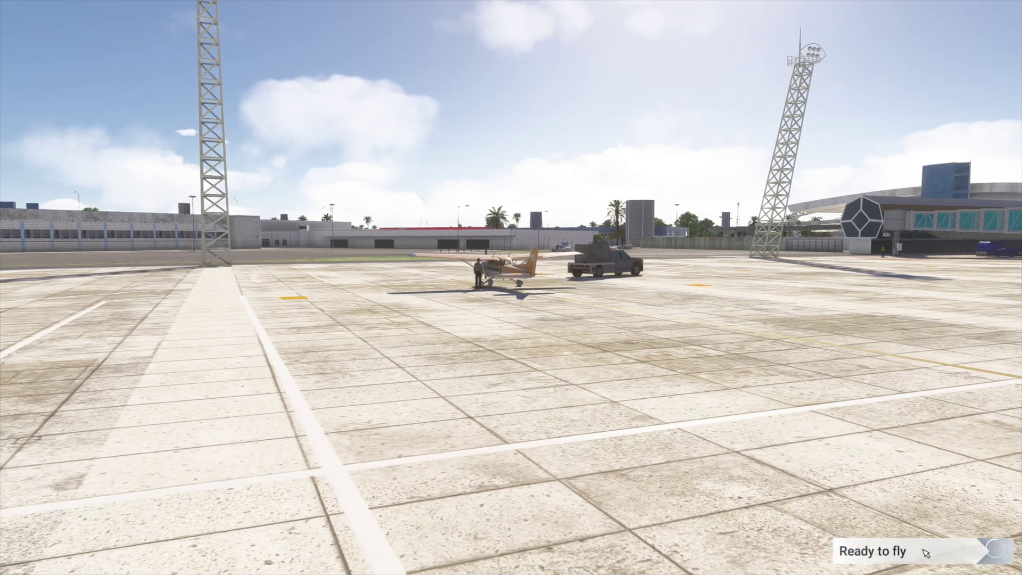
Confirm being ready to fly and walk back past the parked aircraft's tail for an open view of the terminal.
{"action": "left_click", "coordinate": [873, 550]}
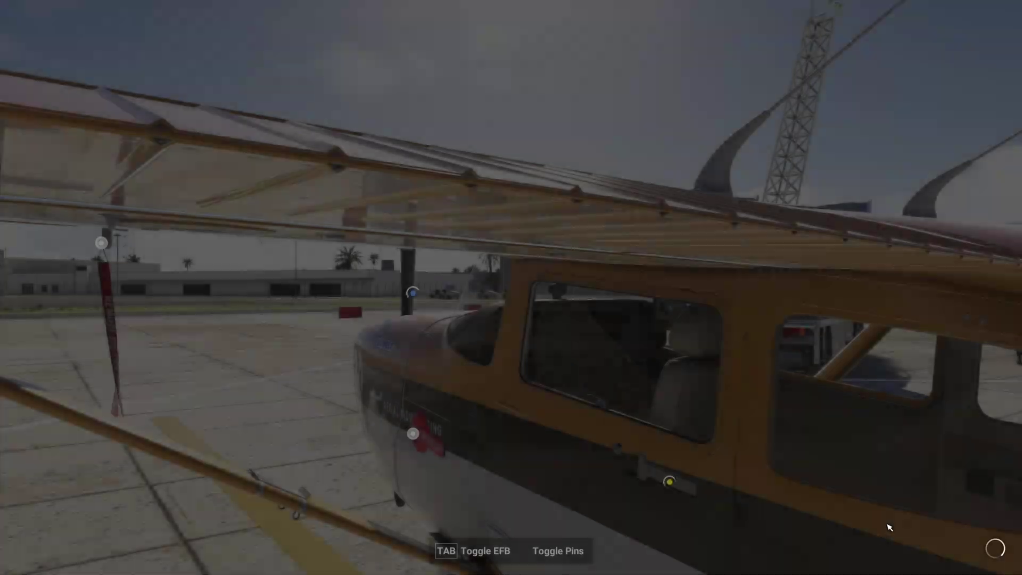
{"action": "key", "text": "s"}
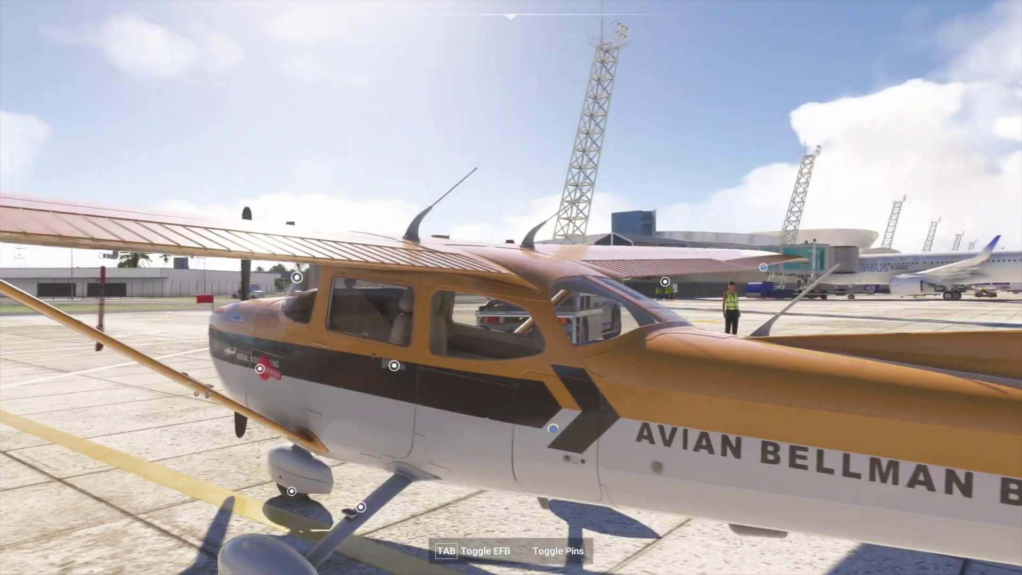
{"action": "key", "text": "d"}
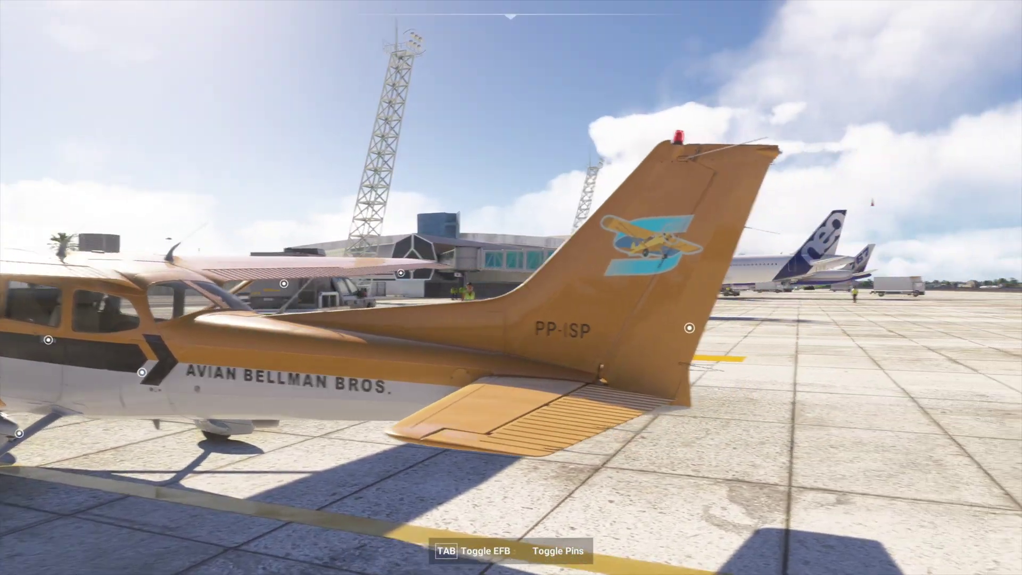
{"action": "key", "text": "d"}
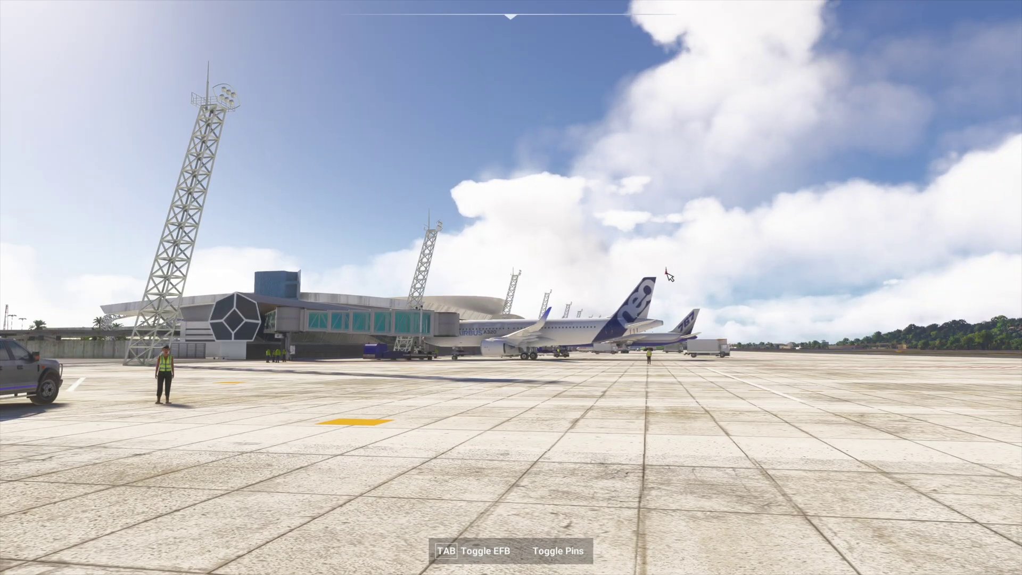
Examine the SBRF scenery around the parking spot: the terminal, jet bridge, parked airliners and hangars across the runway.
{"action": "key", "text": "a"}
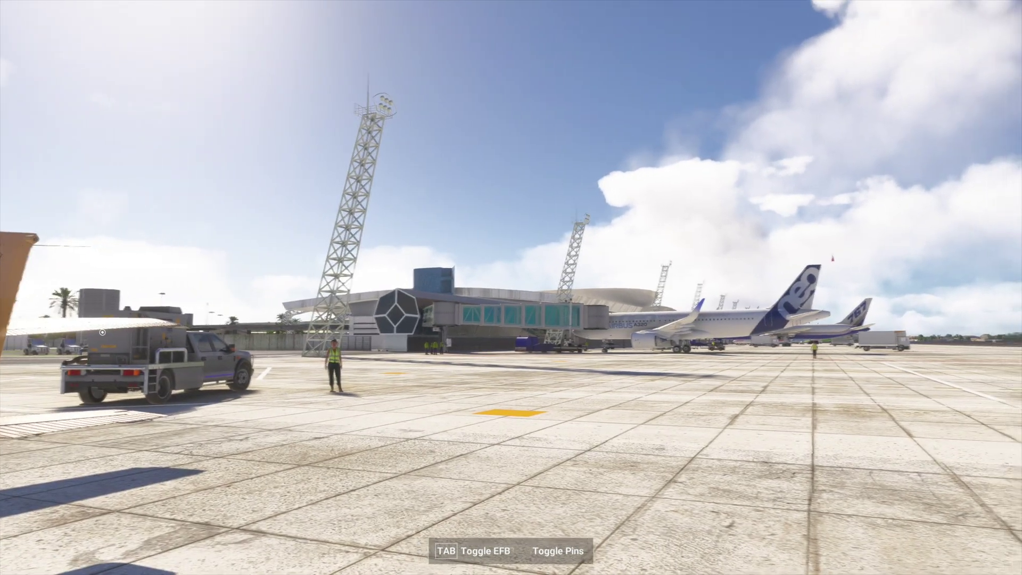
{"action": "key", "text": "d"}
{"action": "key", "text": "a"}
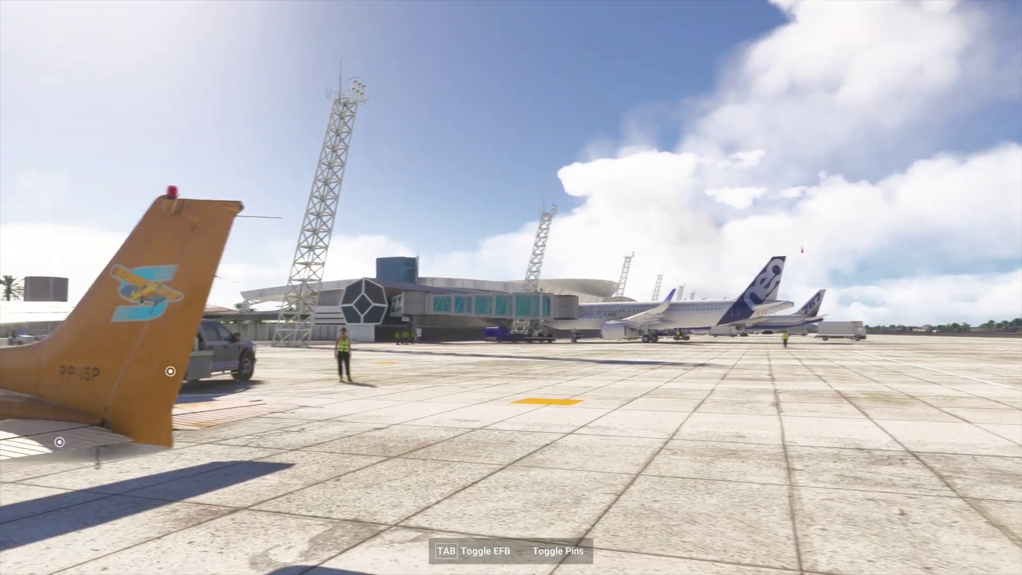
{"action": "key", "text": "a"}
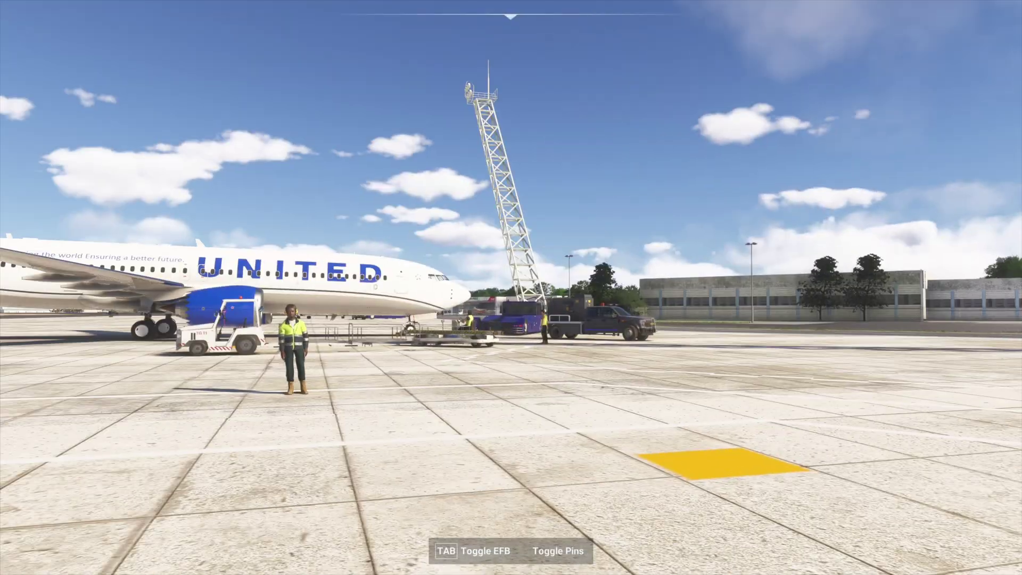
{"action": "key", "text": "a"}
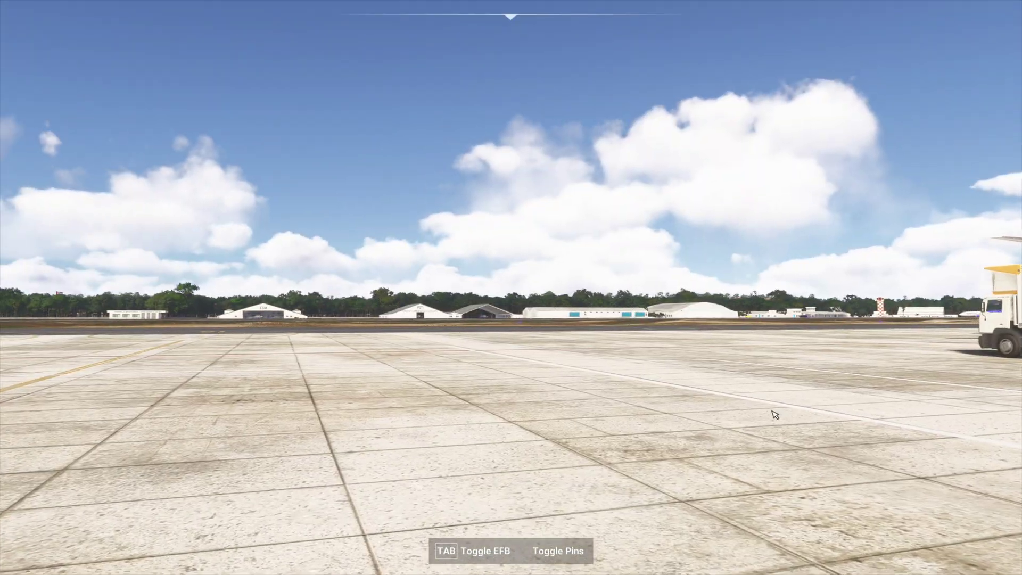
{"action": "key", "text": "a"}
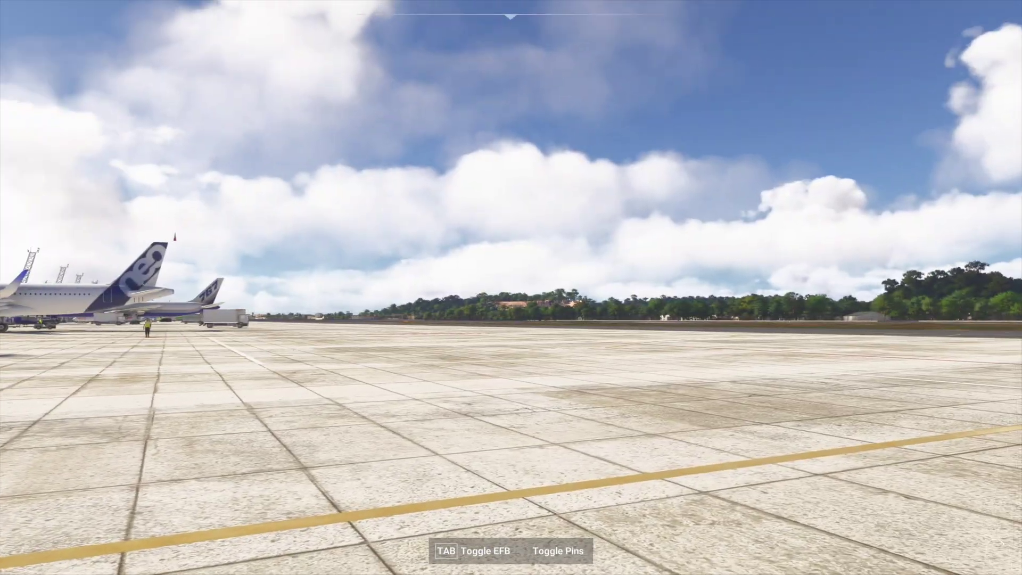
{"action": "key", "text": "a"}
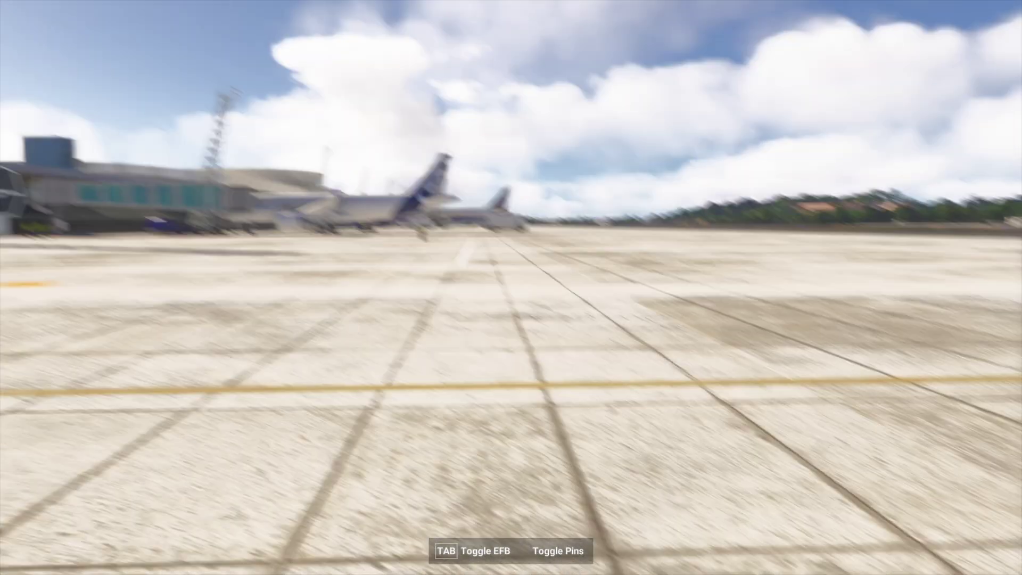
Walk across the apron and inspect the hangars, the parked United airliner and its service vehicles.
{"action": "key", "text": "d"}
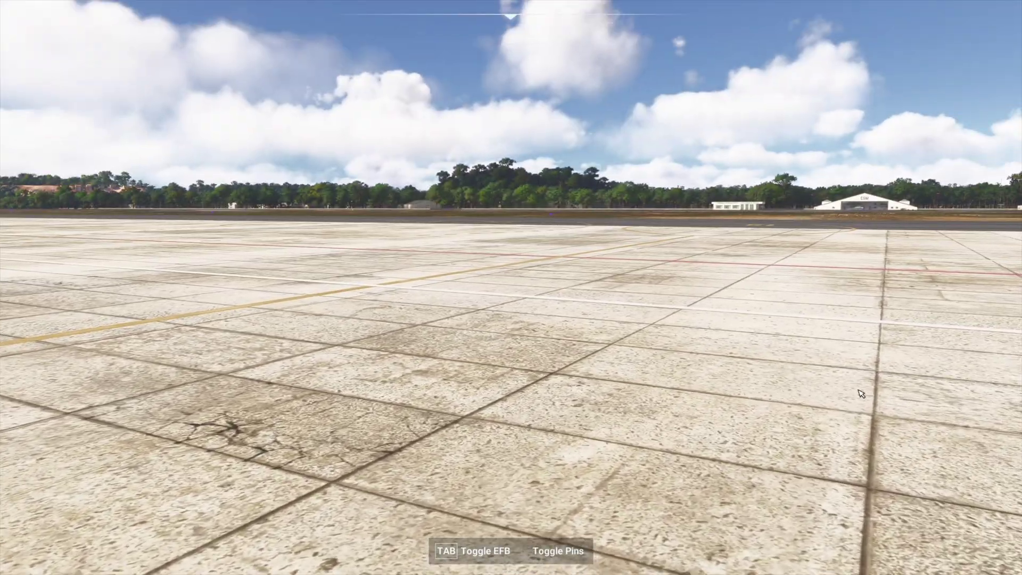
{"action": "key", "text": "d"}
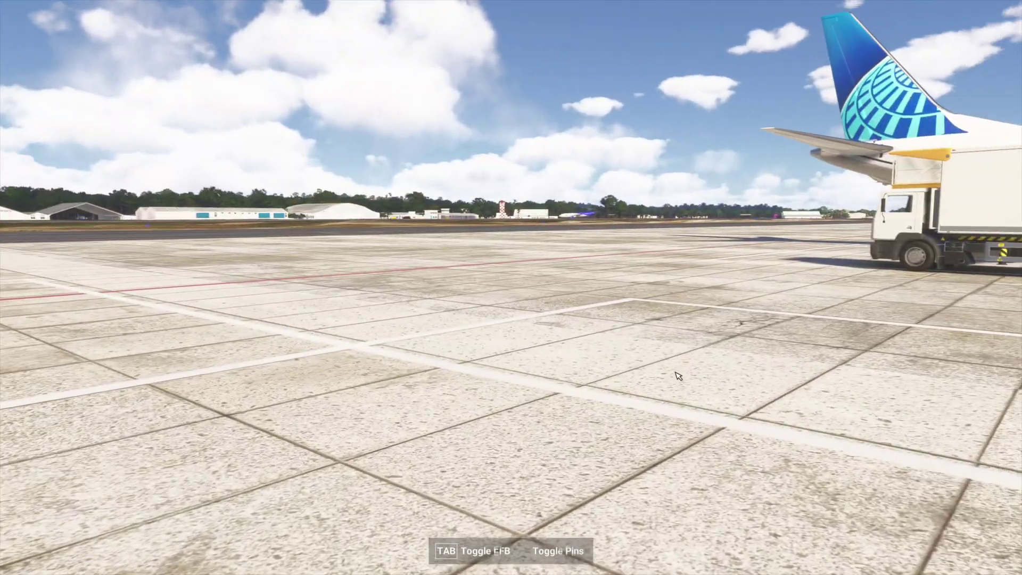
{"action": "key", "text": "d"}
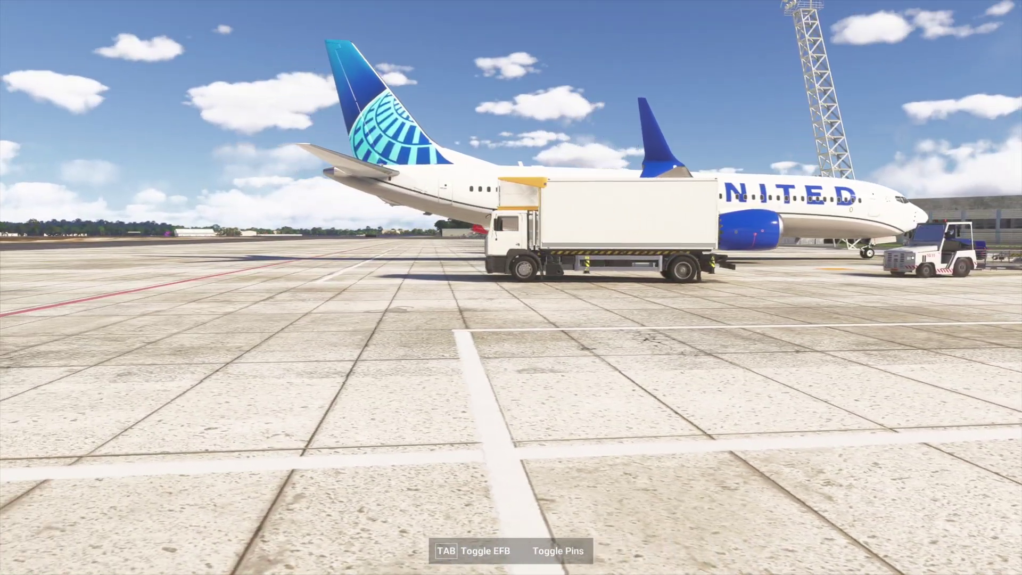
{"action": "key", "text": "d"}
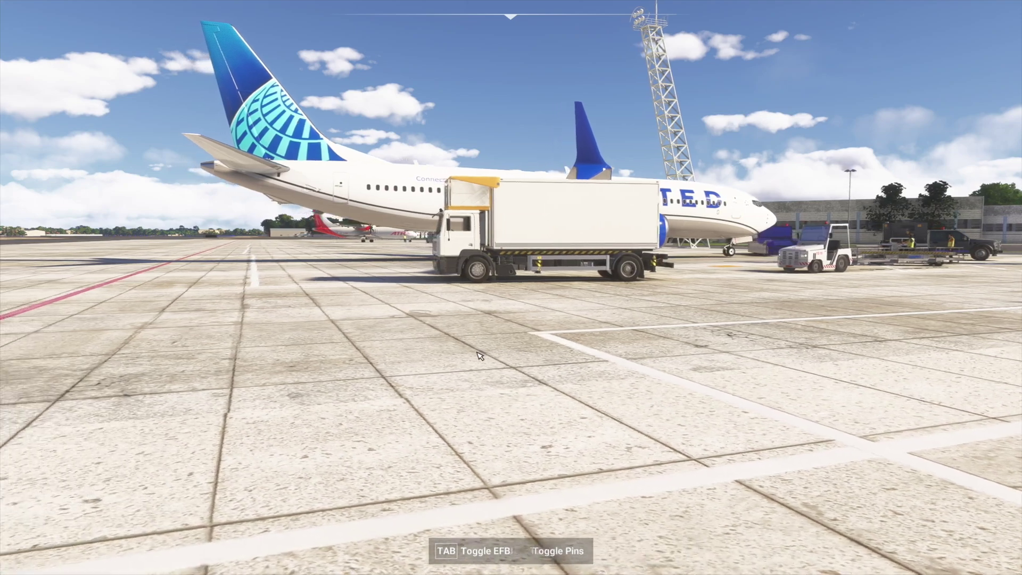
{"action": "key", "text": "d"}
{"action": "key", "text": "d"}
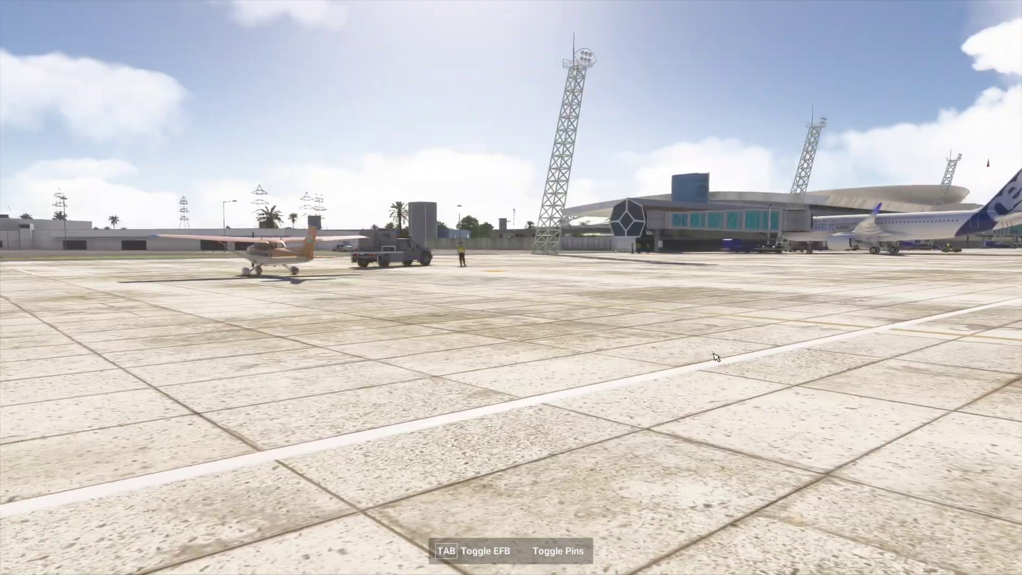
Look over the apron markings, terminal front, light towers and airport buildings from the open ramp.
{"action": "key", "text": "d"}
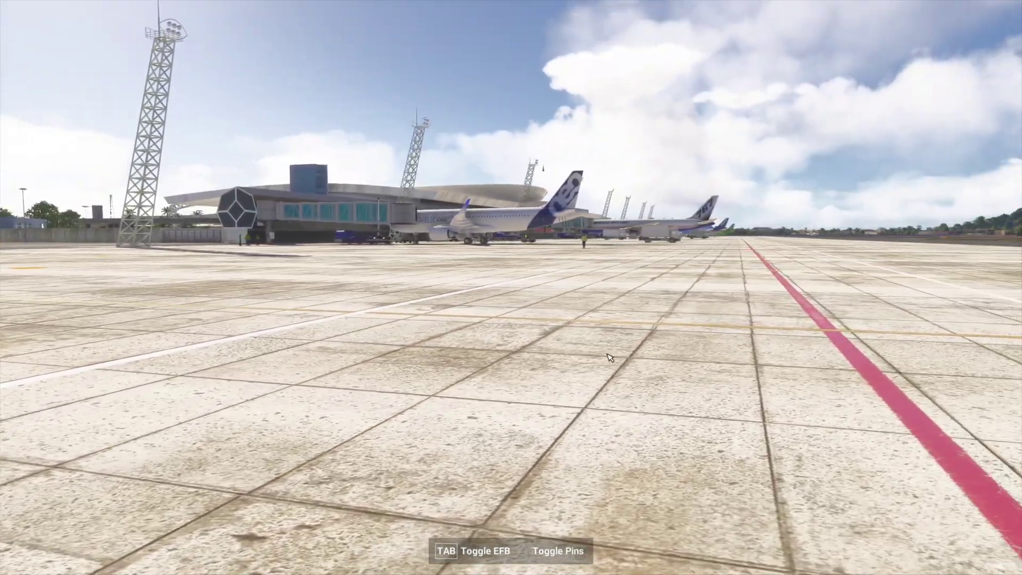
{"action": "key", "text": "d"}
{"action": "key", "text": "d"}
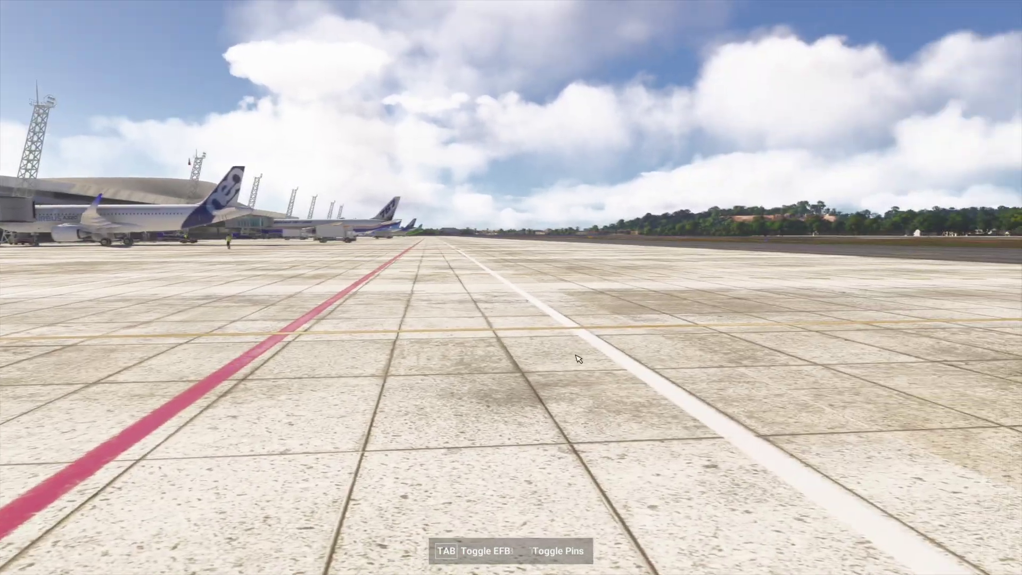
{"action": "key", "text": "a"}
{"action": "key", "text": "a"}
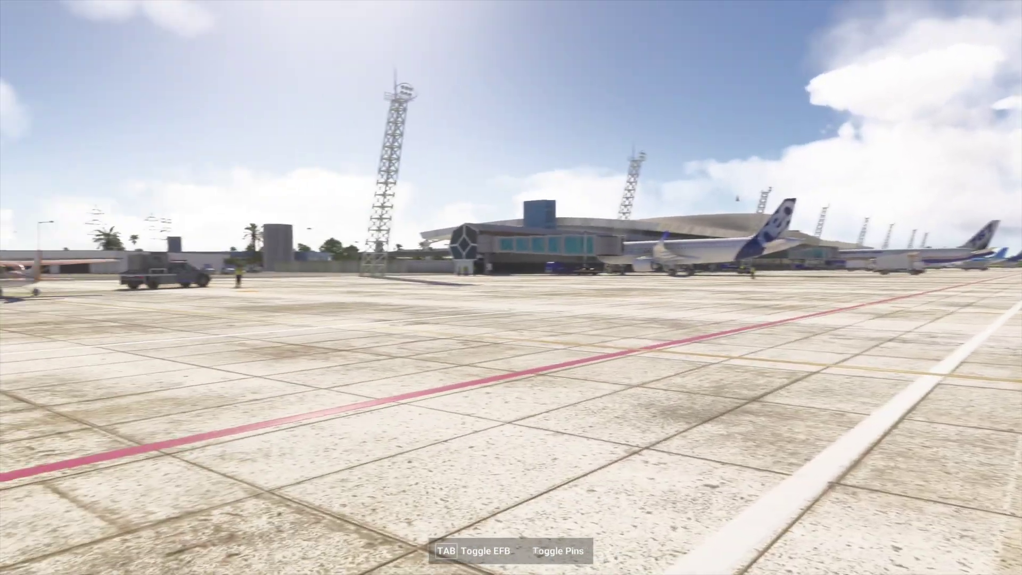
{"action": "key", "text": "a"}
{"action": "key", "text": "a"}
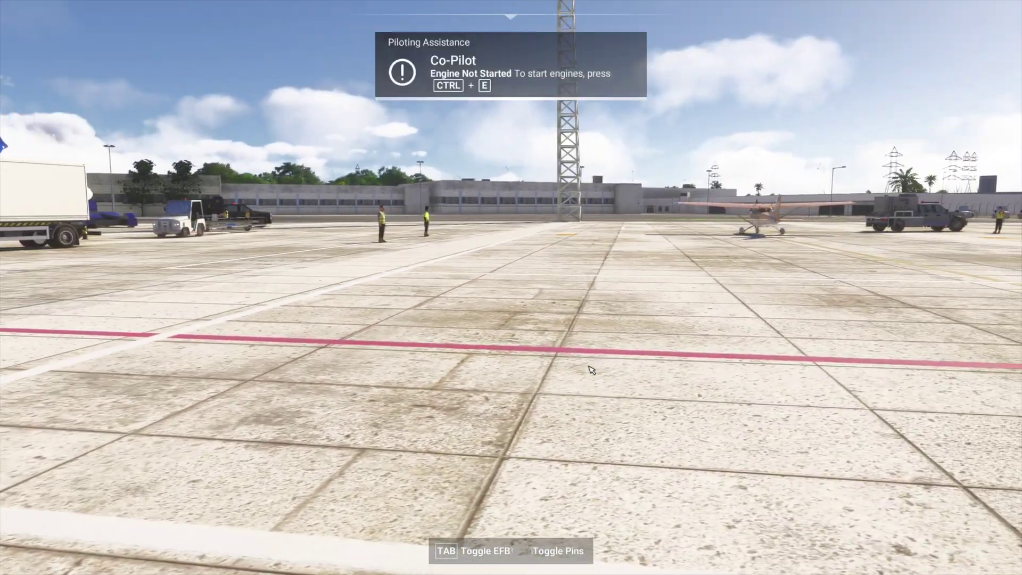
Walk toward the taxiway edge and view the line of terminal gates, taxiway markings and surrounding terrain.
{"action": "key", "text": "d"}
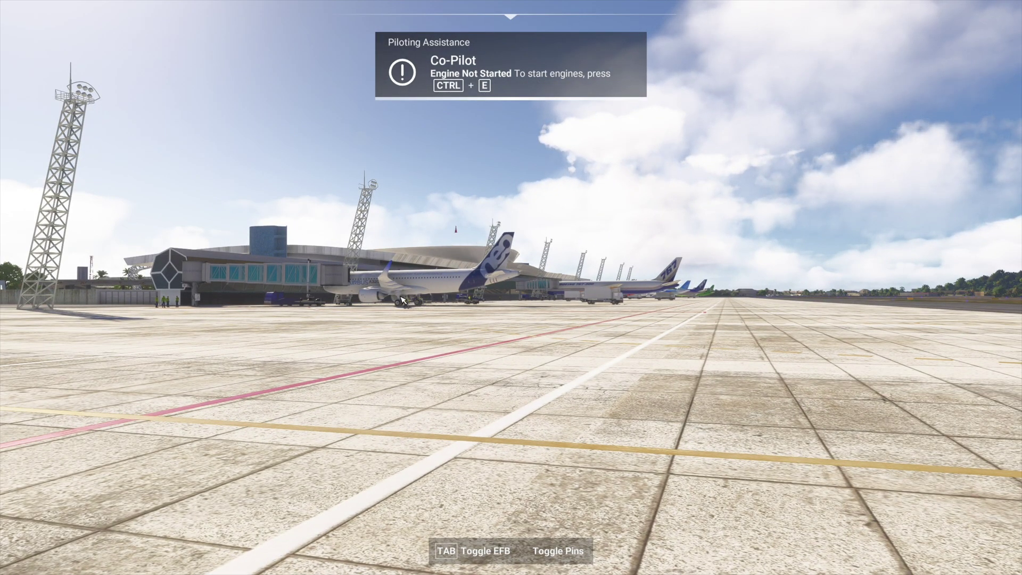
{"action": "key", "text": "d"}
{"action": "key", "text": "d"}
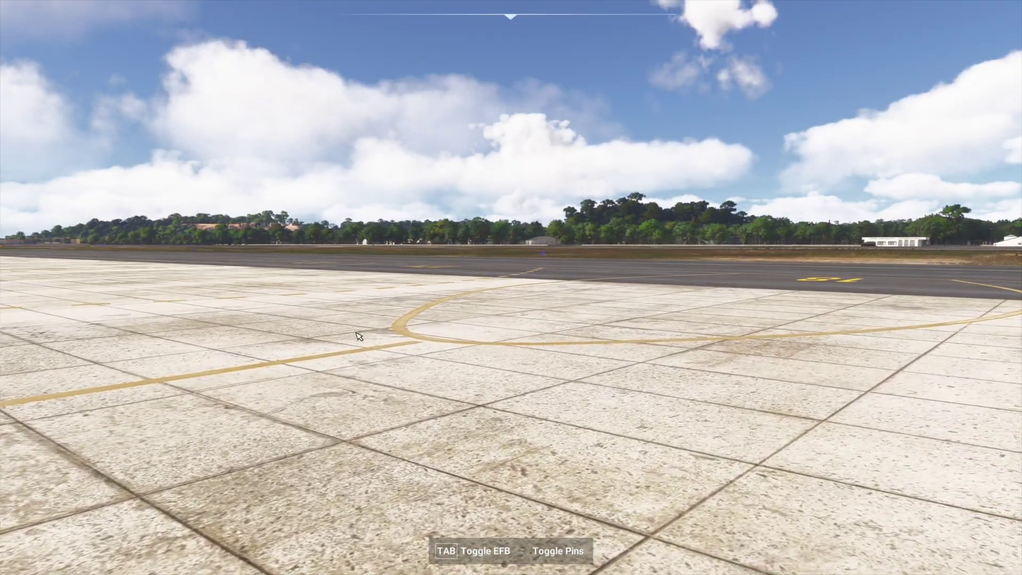
{"action": "key", "text": "a"}
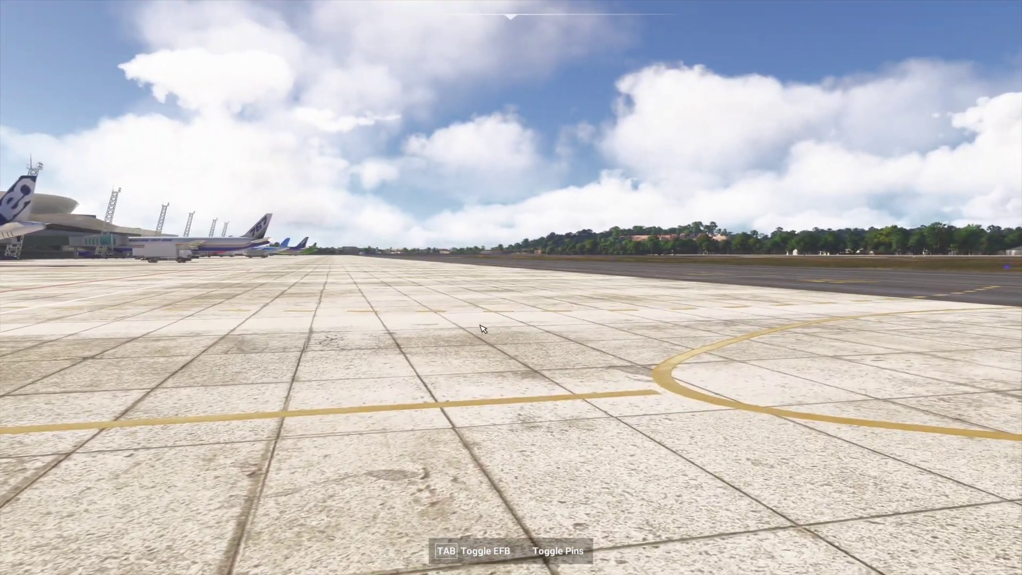
{"action": "key", "text": "w"}
{"action": "key", "text": "a"}
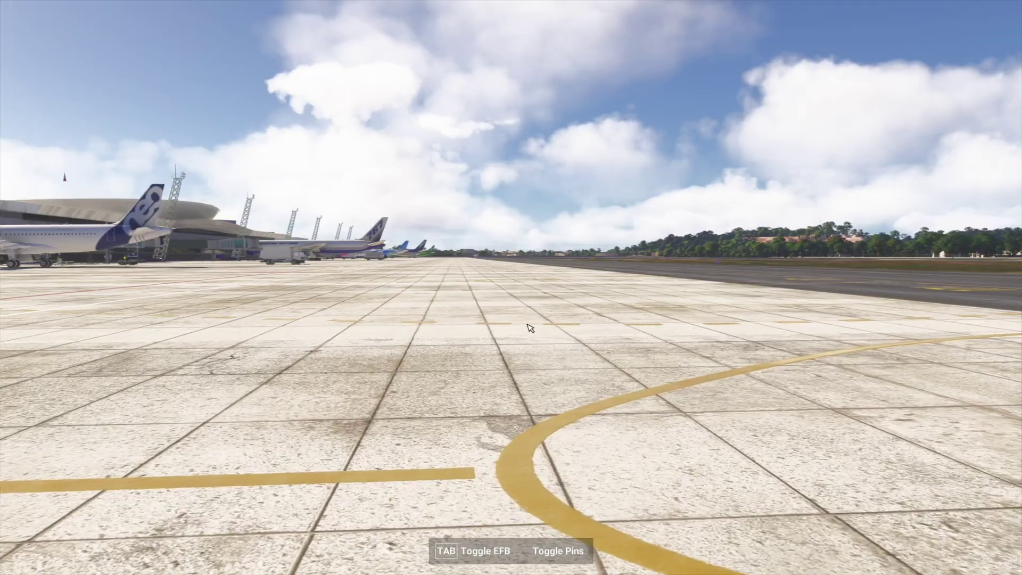